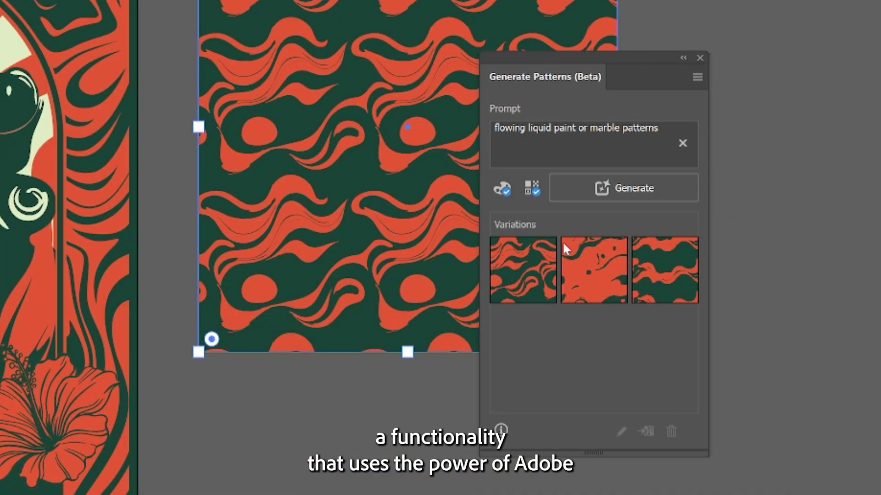
- Try the three generated pattern variations on the rectangle, settling on the first
{"action": "left_click", "coordinate": [585, 274]}
{"action": "left_click", "coordinate": [666, 271]}
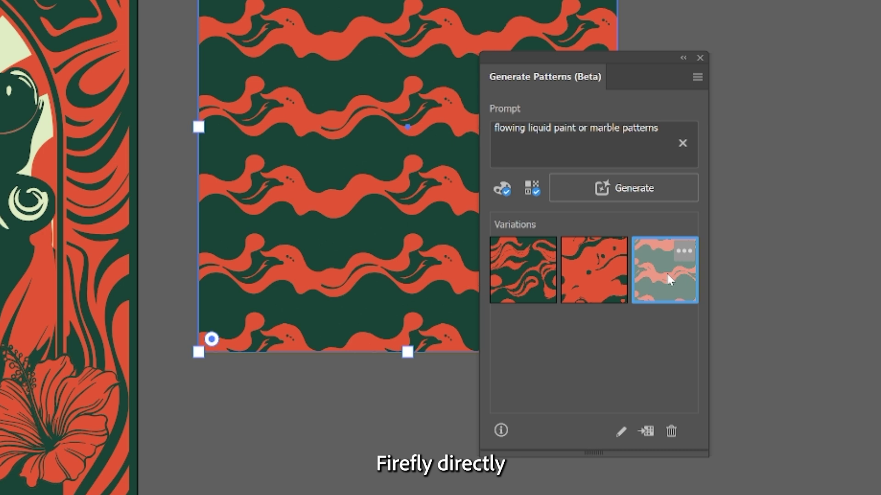
{"action": "left_click", "coordinate": [527, 276]}
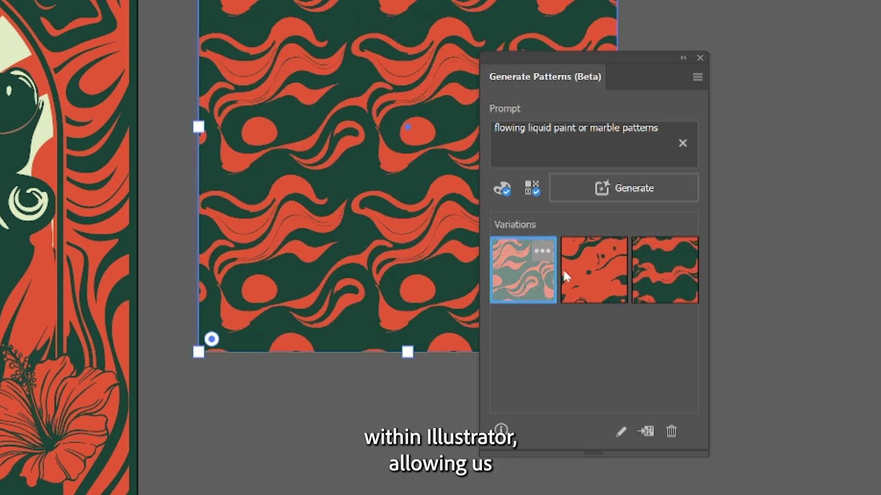
{"action": "left_click", "coordinate": [550, 248]}
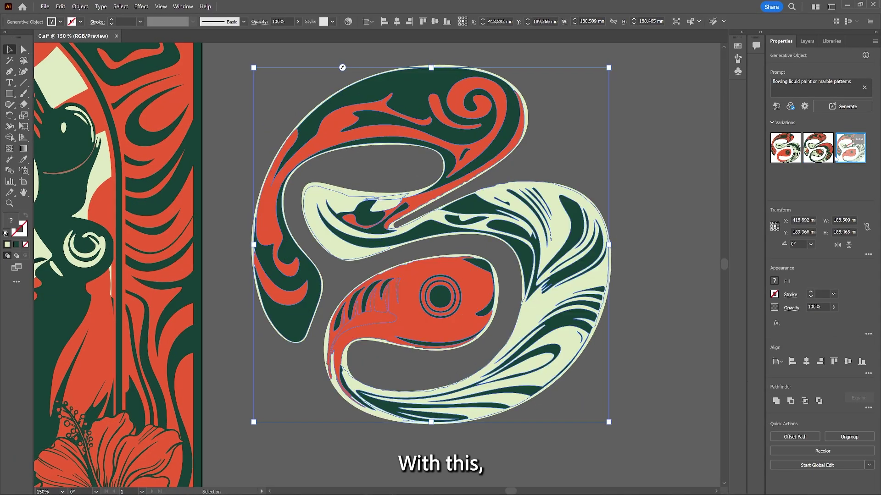
- Recolour the poster with the pink-green psychedelic 70s variation and show zoom levels up to 64000%
{"action": "left_click", "coordinate": [646, 160]}
{"action": "scroll", "coordinate": [536, 184], "scroll_direction": "down", "scroll_amount": 2}
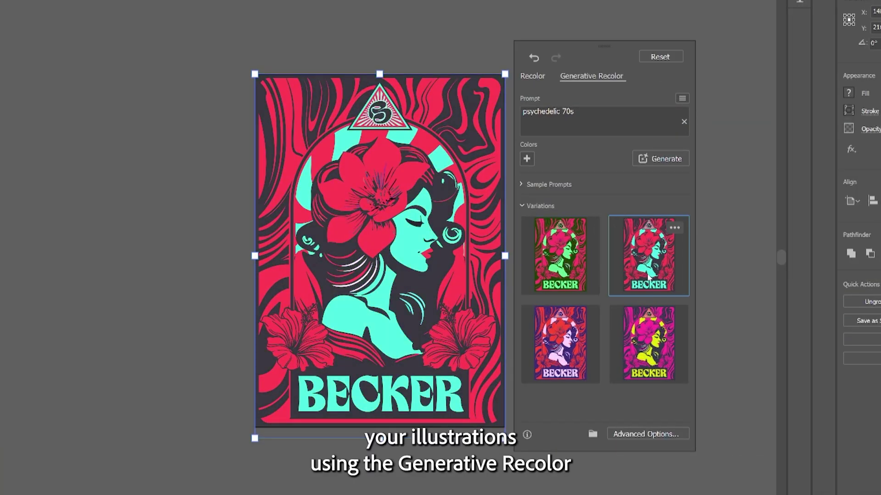
{"action": "left_click", "coordinate": [642, 344]}
{"action": "left_click", "coordinate": [569, 348]}
{"action": "left_click", "coordinate": [560, 255]}
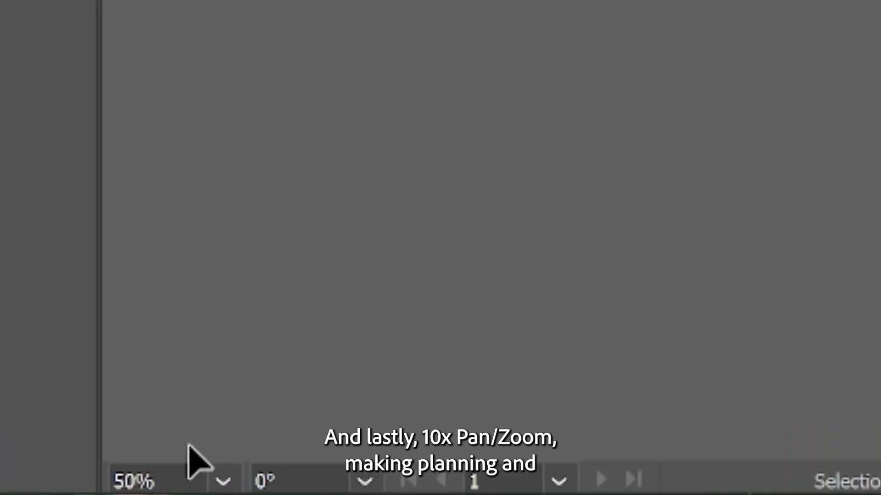
{"action": "left_click", "coordinate": [223, 482]}
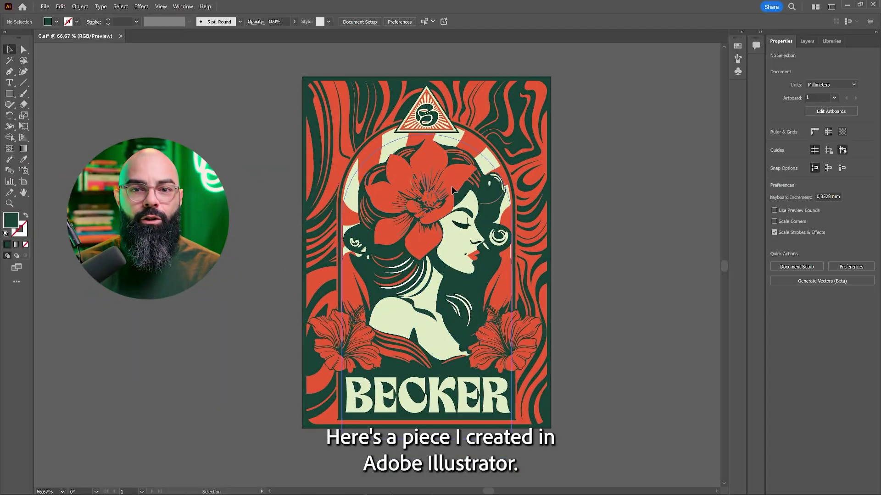
{"action": "left_click", "coordinate": [423, 190]}
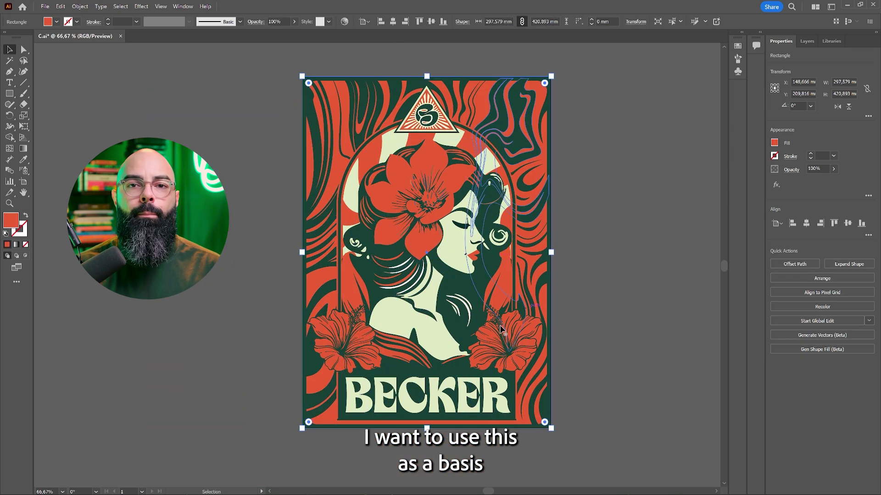
{"action": "left_click_drag", "start_coordinate": [440, 393], "coordinate": [384, 394]}
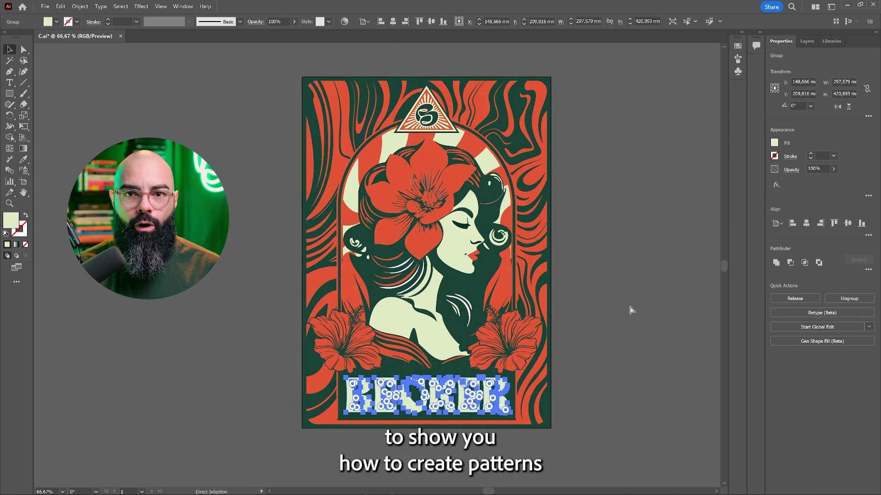
{"action": "left_click", "coordinate": [635, 300]}
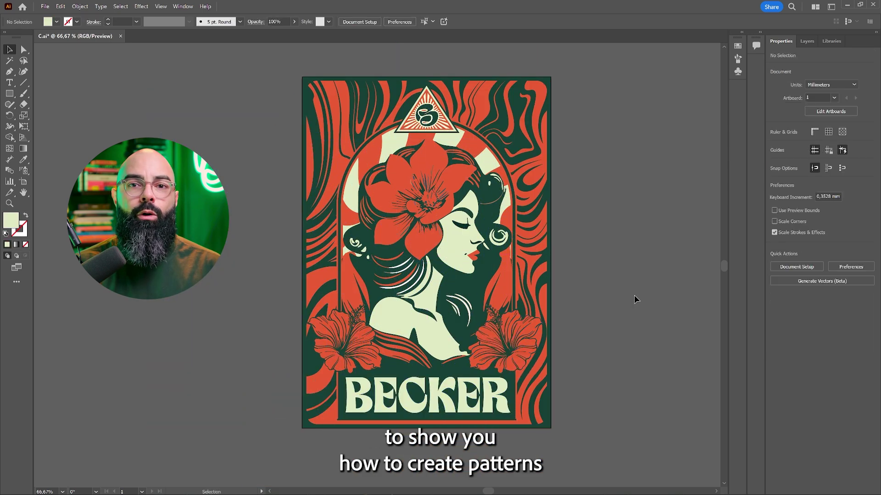
{"action": "left_click_drag", "start_coordinate": [639, 197], "coordinate": [492, 191]}
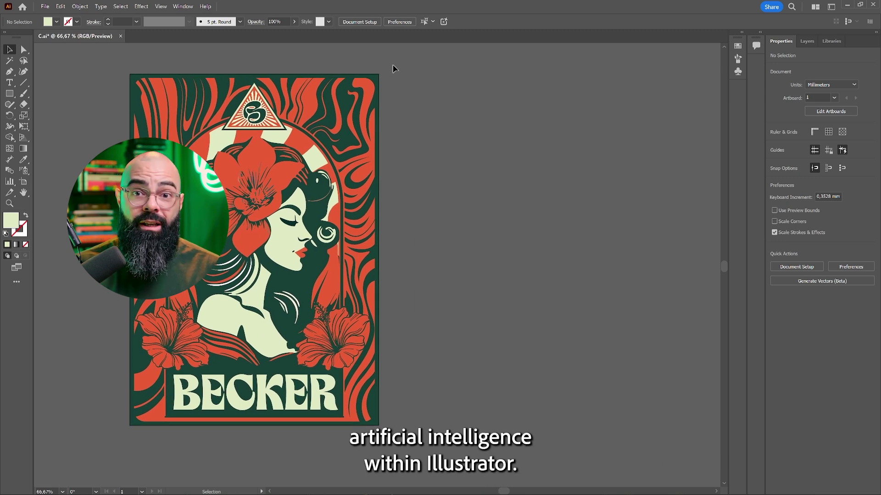
{"action": "left_click_drag", "start_coordinate": [352, 99], "coordinate": [604, 109]}
{"action": "left_click", "coordinate": [688, 227]}
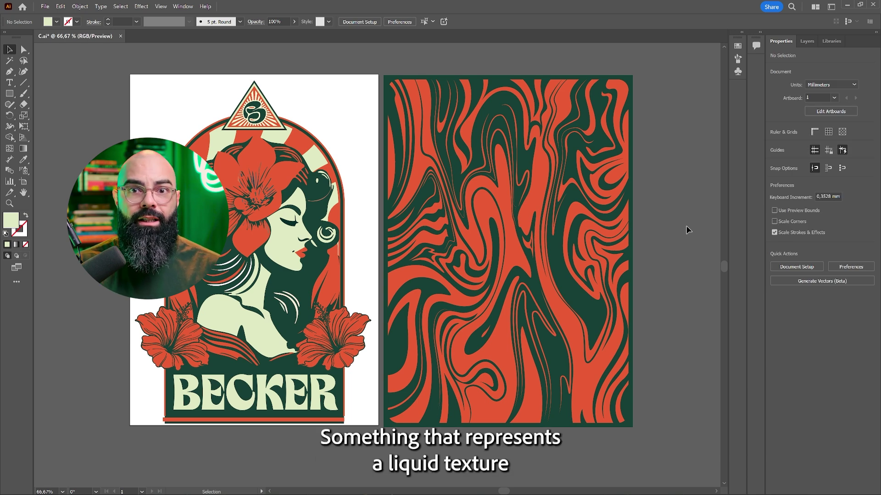
{"action": "key", "text": "ctrl+z"}
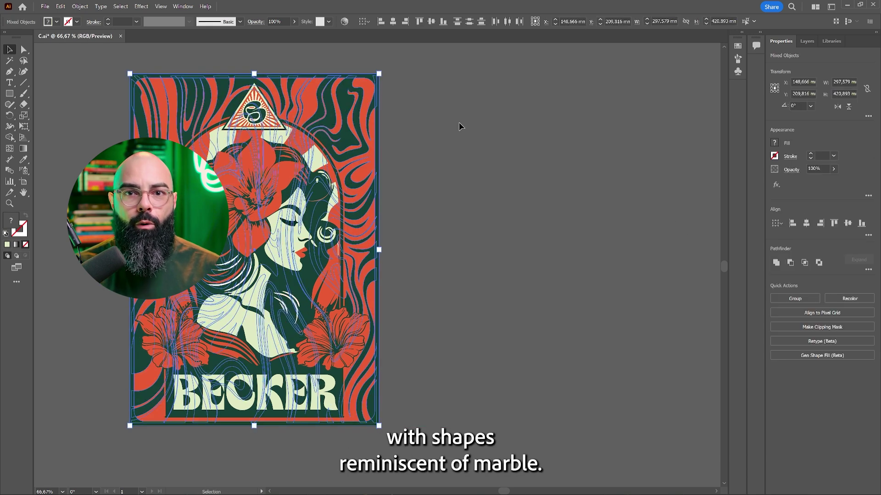
- Draw a pale cream-green rectangle on the canvas to the right of the BECKER poster
{"action": "left_click", "coordinate": [458, 122]}
{"action": "left_click_drag", "start_coordinate": [504, 128], "coordinate": [476, 136]}
{"action": "key", "text": "m"}
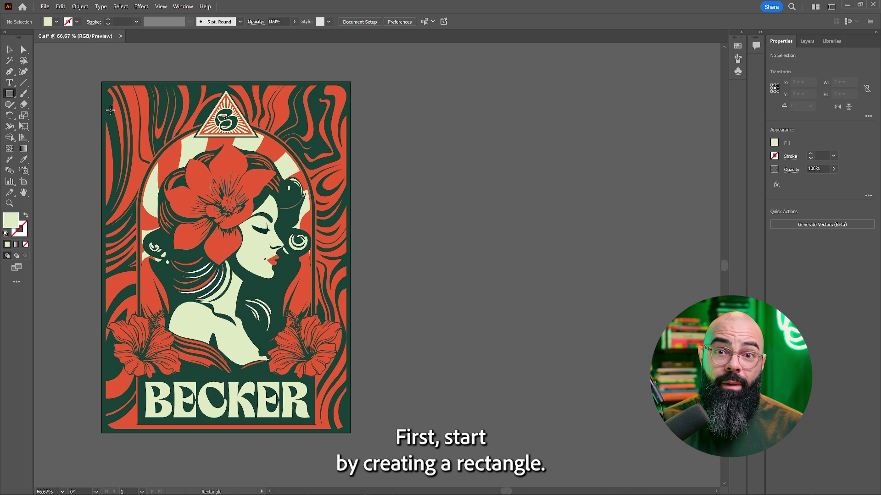
{"action": "mouse_move", "coordinate": [380, 98]}
{"action": "left_mouse_down"}
{"action": "mouse_move", "coordinate": [602, 348]}
{"action": "mouse_move", "coordinate": [578, 296]}
{"action": "mouse_move", "coordinate": [580, 313]}
{"action": "left_mouse_up"}
{"action": "left_click", "coordinate": [80, 6]}
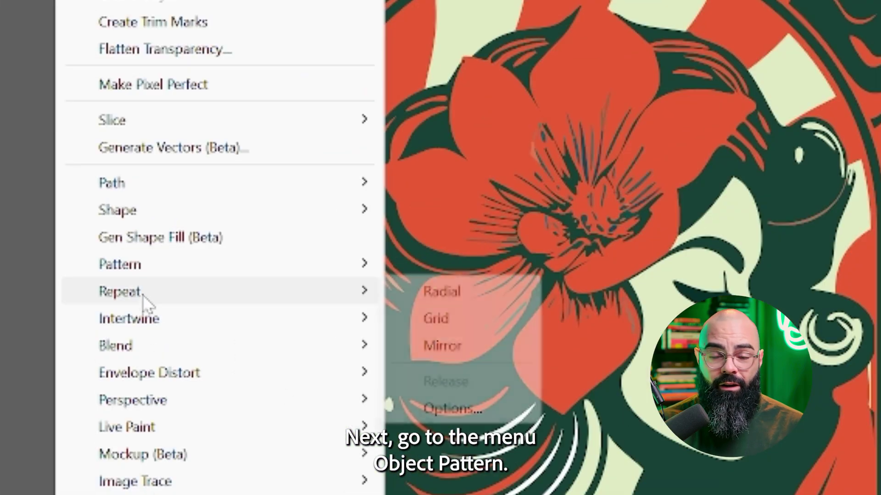
- Open Generate Patterns (Beta) for the rectangle and enter 'flowing liquid paint or marble patterns'
{"action": "mouse_move", "coordinate": [92, 222]}
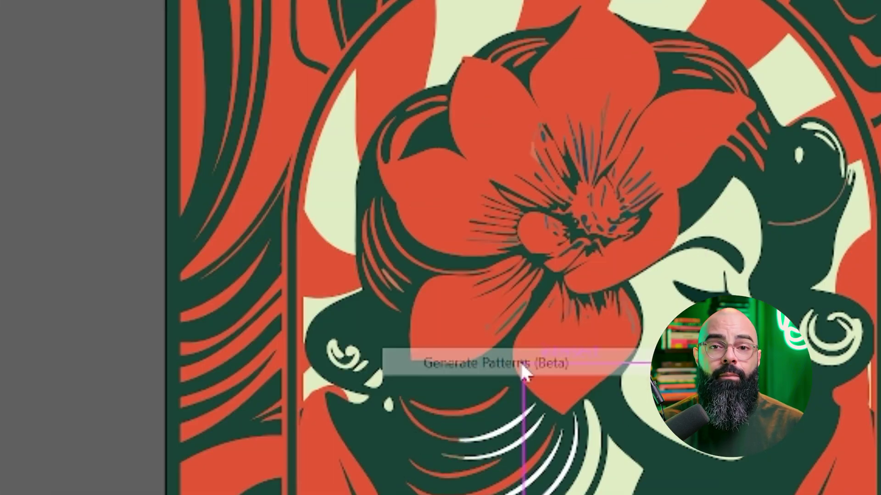
{"action": "left_click", "coordinate": [523, 365]}
{"action": "left_click_drag", "start_coordinate": [491, 120], "coordinate": [577, 172]}
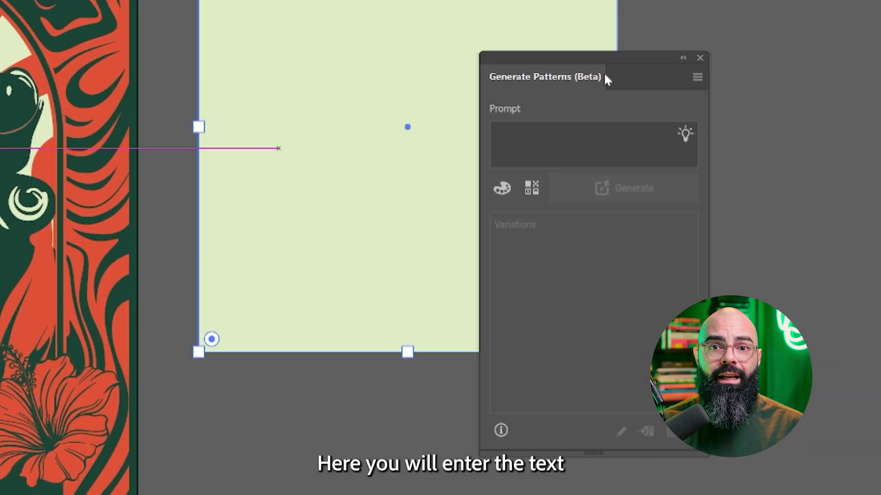
{"action": "left_click", "coordinate": [629, 135]}
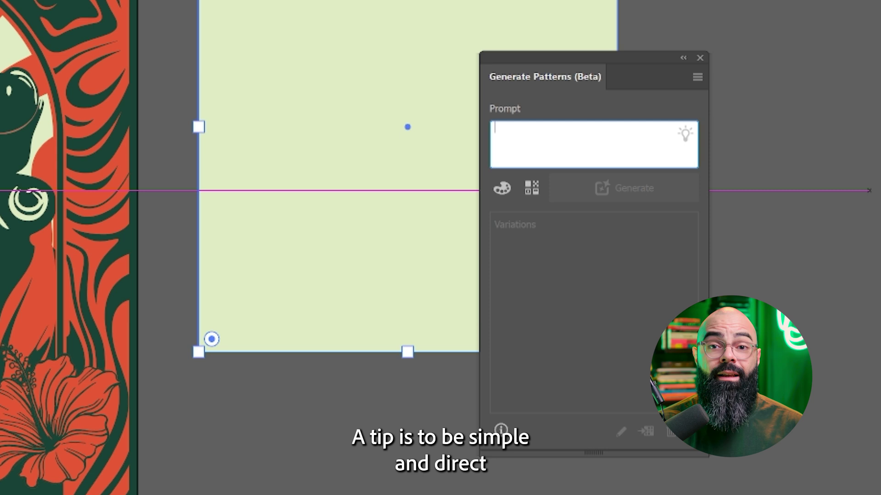
{"action": "key", "text": "Escape"}
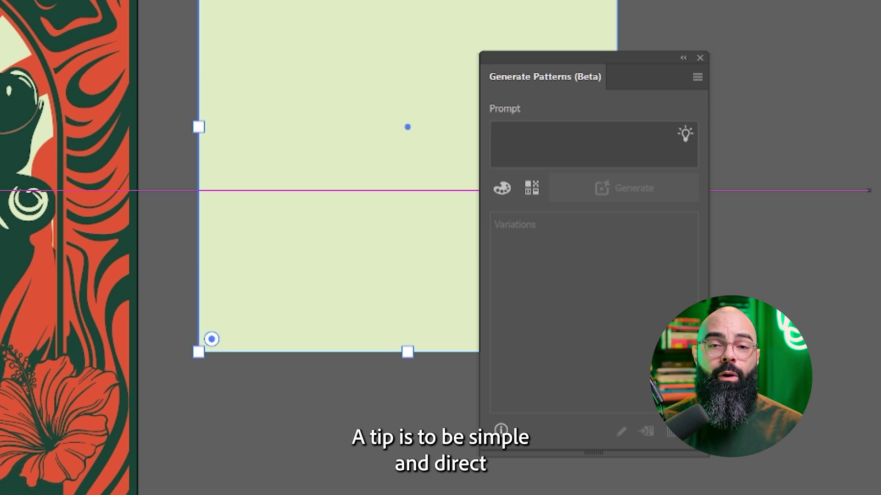
{"action": "left_click", "coordinate": [557, 123]}
{"action": "type", "text": "flowing liquid paint or marble patterns"}
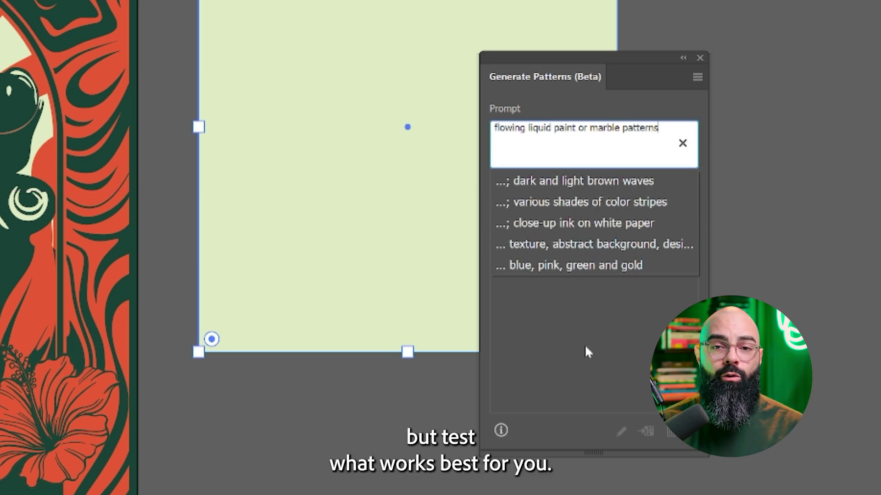
{"action": "left_click", "coordinate": [615, 122]}
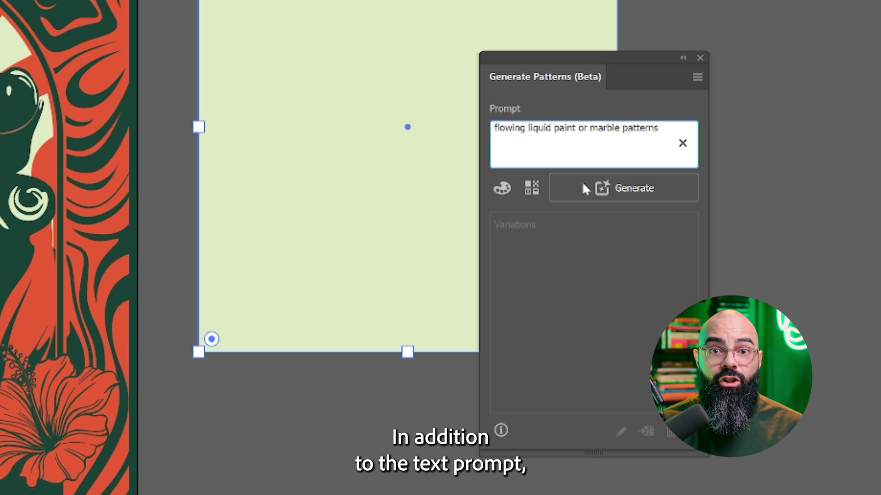
{"action": "left_click", "coordinate": [502, 189]}
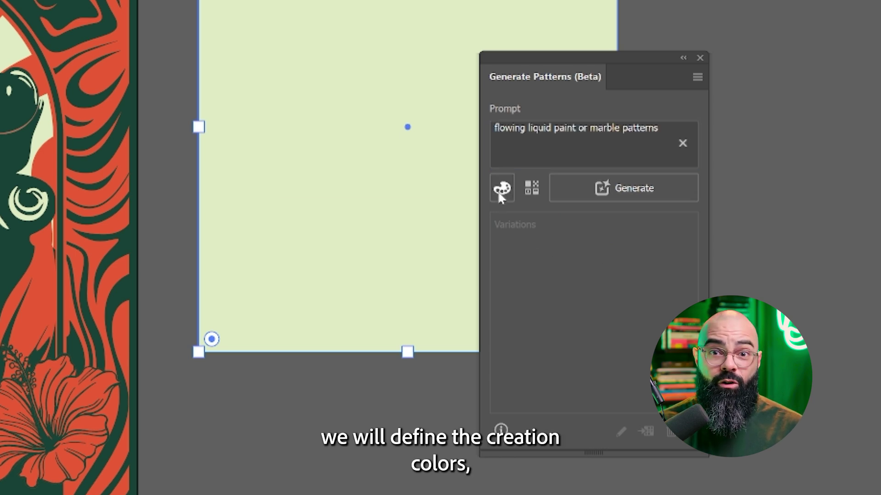
- Limit the pattern to two colours, orange and dark green
{"action": "left_click", "coordinate": [450, 280]}
{"action": "left_click", "coordinate": [469, 323]}
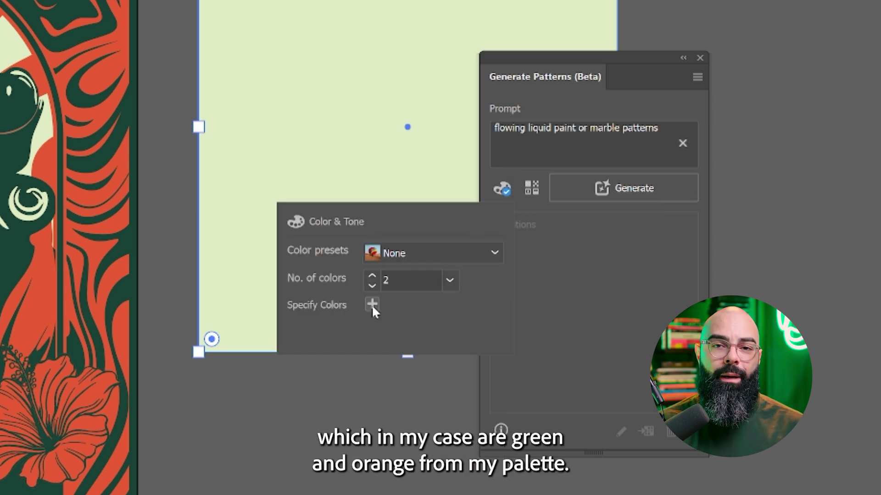
{"action": "left_click", "coordinate": [371, 305]}
{"action": "left_click", "coordinate": [389, 304]}
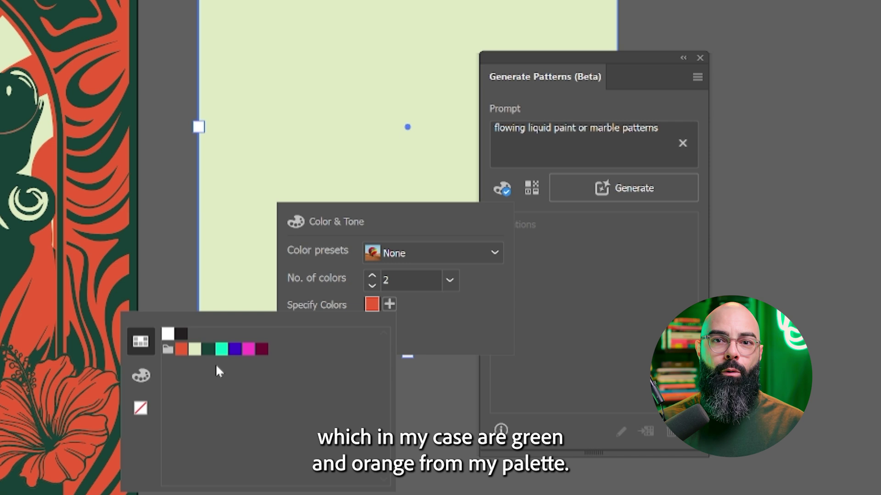
{"action": "left_click", "coordinate": [192, 350]}
- Apply the Flat Design effect and generate the pattern variations
{"action": "left_click", "coordinate": [532, 188]}
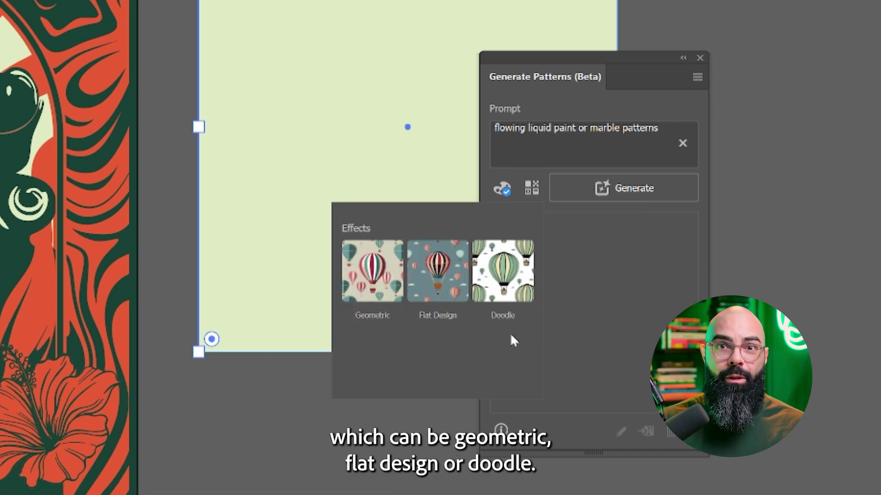
{"action": "left_click", "coordinate": [444, 265]}
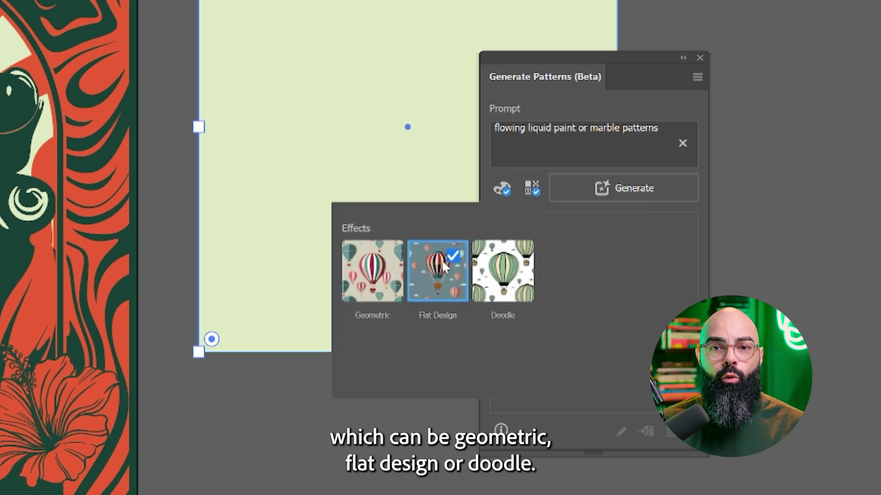
{"action": "left_click", "coordinate": [666, 253]}
{"action": "left_click", "coordinate": [629, 191]}
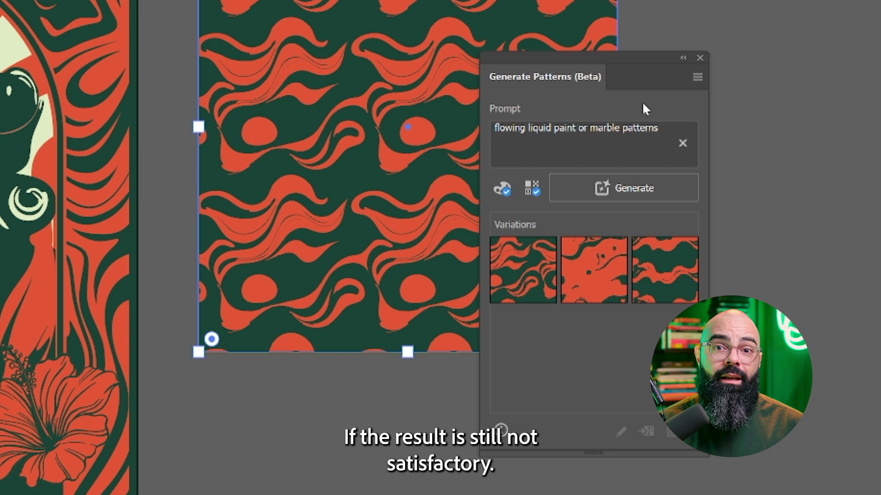
- Preview the first three variations, generate three more, and try them on the rectangle
{"action": "left_click", "coordinate": [584, 275]}
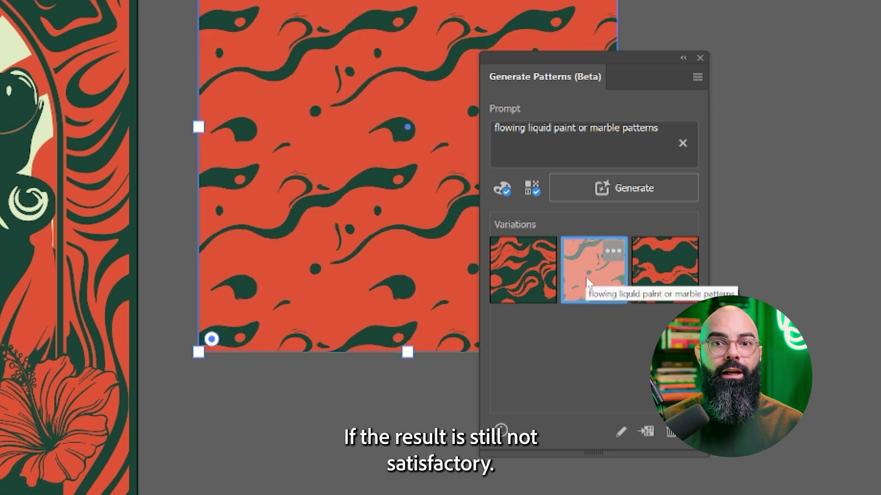
{"action": "left_click", "coordinate": [666, 273]}
{"action": "left_click", "coordinate": [527, 282]}
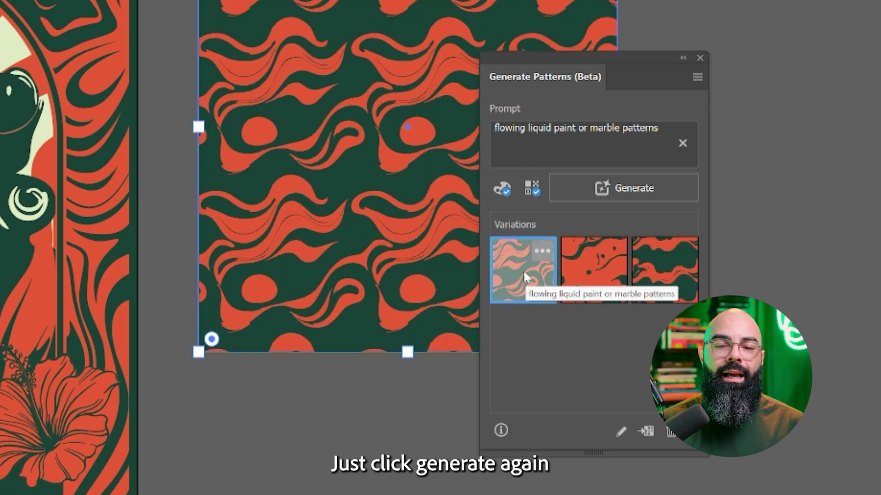
{"action": "left_click", "coordinate": [614, 188]}
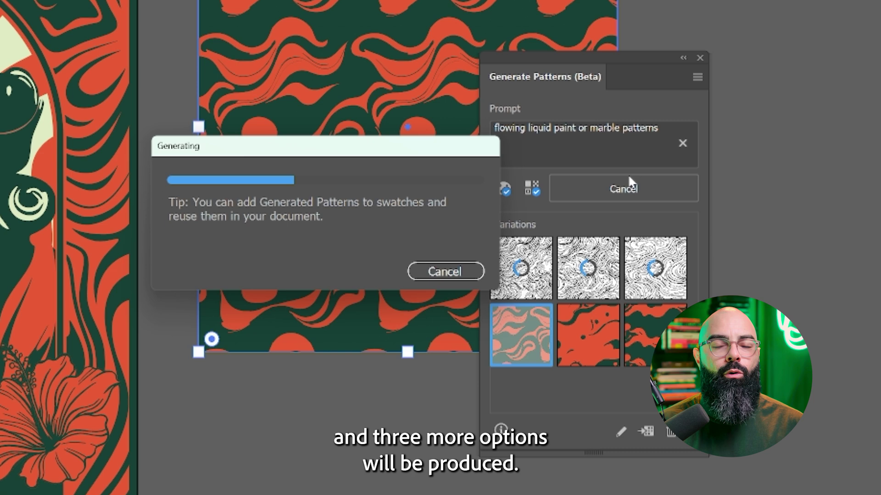
{"action": "left_click", "coordinate": [583, 279]}
{"action": "left_click", "coordinate": [652, 281]}
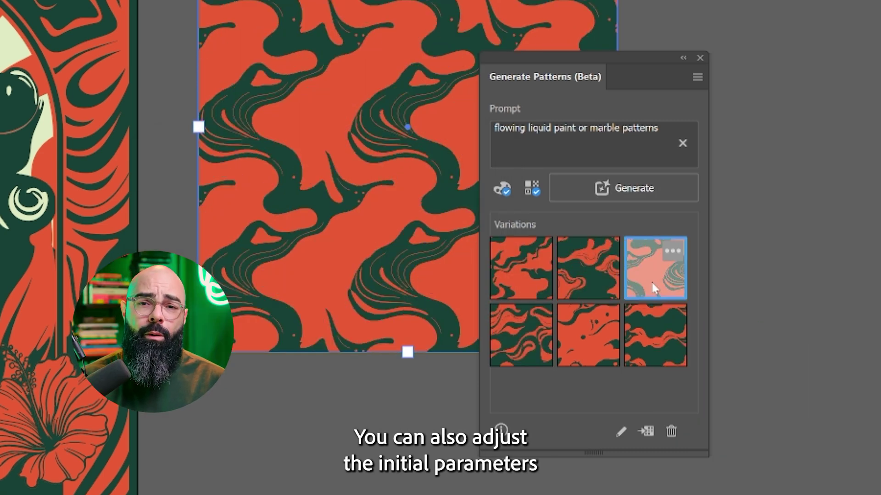
{"action": "left_click", "coordinate": [515, 338]}
{"action": "left_click", "coordinate": [643, 273]}
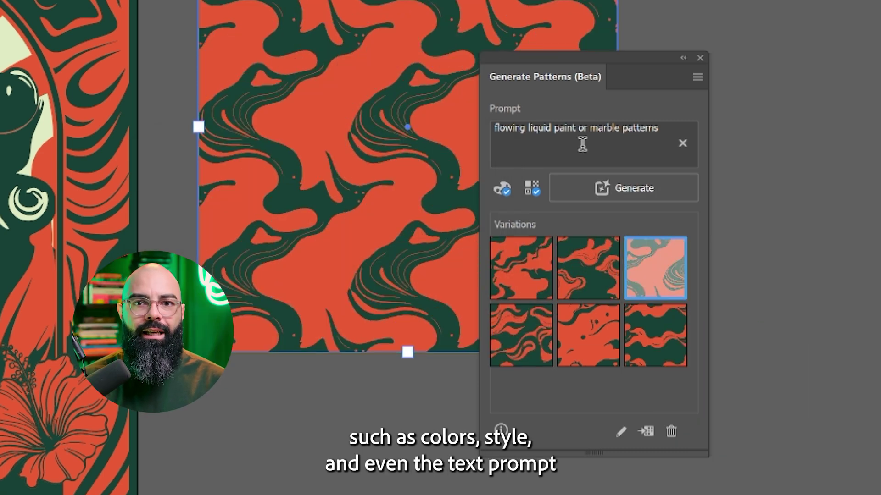
- Generate another batch, fill the rectangle with variation 6, and edit its pattern tile
{"action": "left_click", "coordinate": [619, 188]}
{"action": "left_click", "coordinate": [588, 269]}
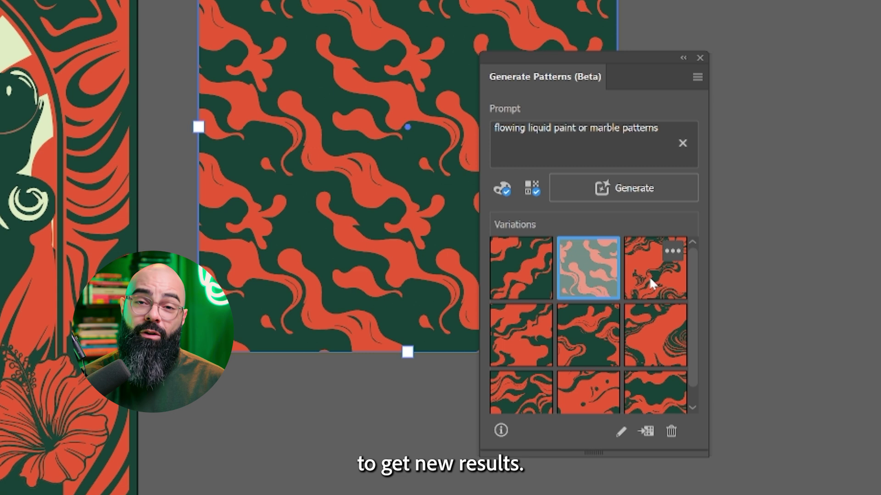
{"action": "left_click", "coordinate": [652, 283]}
{"action": "left_click", "coordinate": [587, 339]}
{"action": "left_click", "coordinate": [651, 341]}
{"action": "left_click_drag", "start_coordinate": [610, 54], "coordinate": [679, 26]}
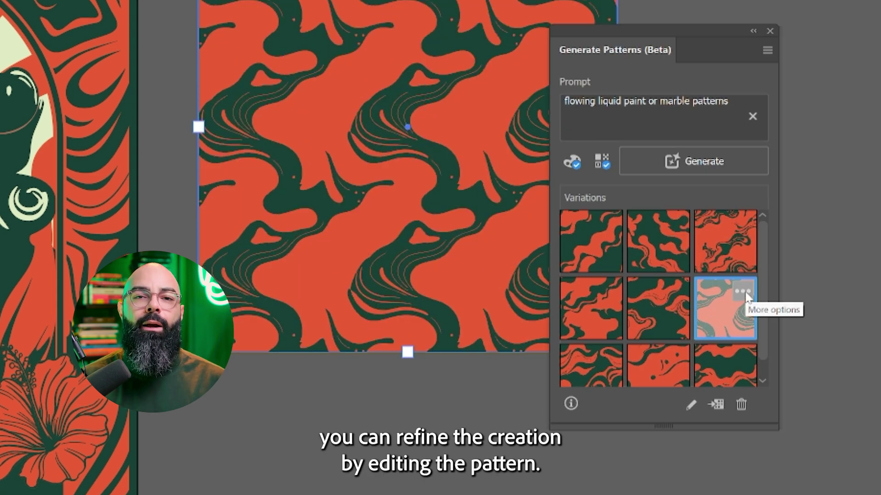
{"action": "left_click", "coordinate": [743, 292]}
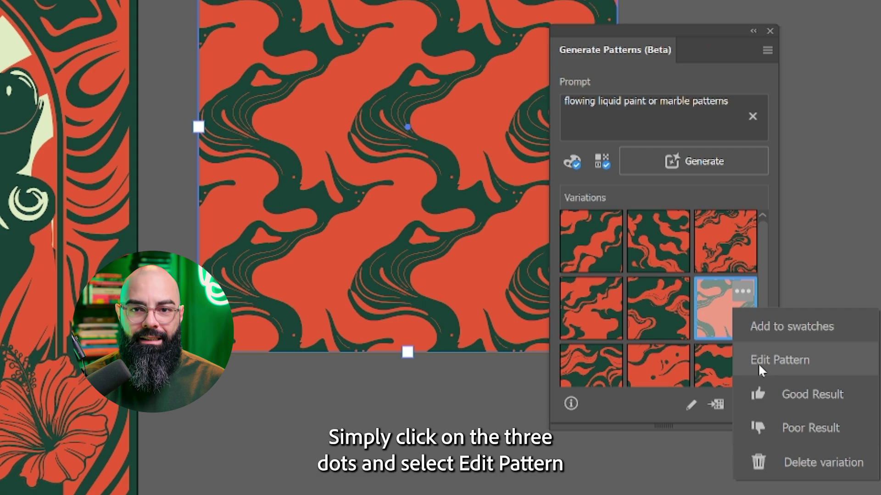
{"action": "left_click", "coordinate": [789, 359]}
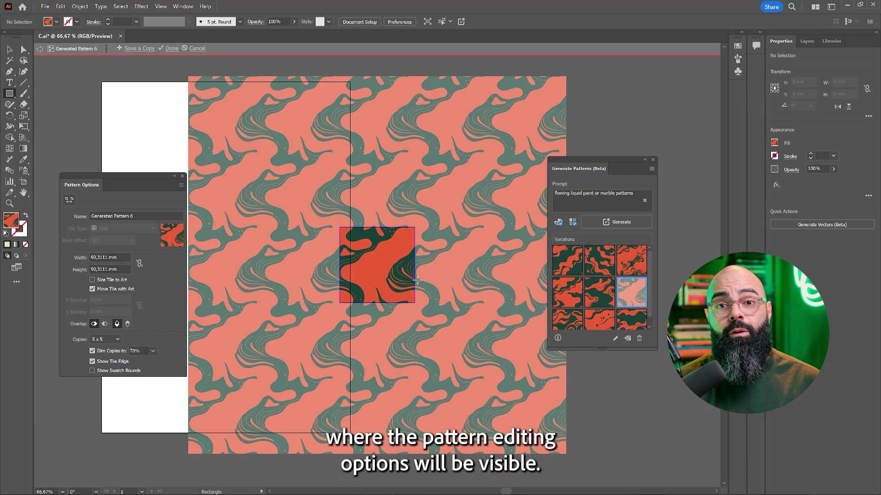
- Preview the pattern tile at 9 x 9 copies with copies dimmed to 60%
{"action": "scroll", "coordinate": [377, 246], "scroll_direction": "up", "scroll_amount": 3}
{"action": "left_click_drag", "start_coordinate": [287, 168], "coordinate": [244, 184]}
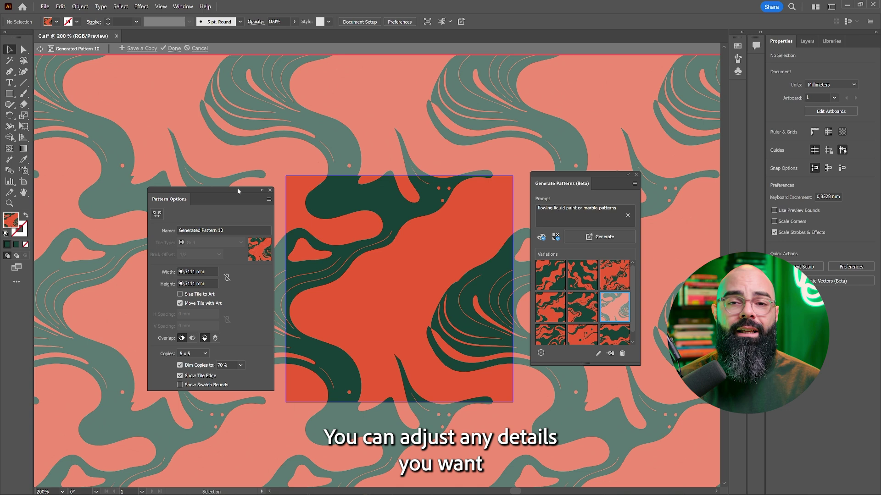
{"action": "left_click", "coordinate": [212, 347]}
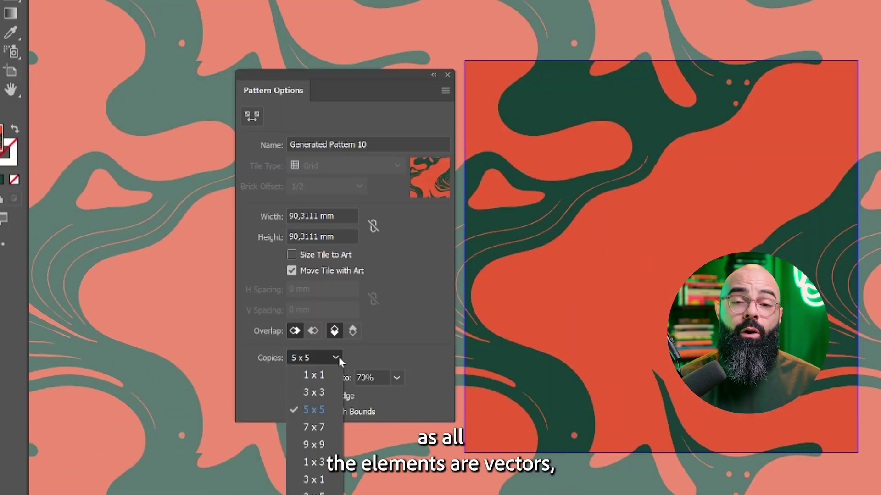
{"action": "left_click", "coordinate": [314, 444]}
{"action": "left_click", "coordinate": [397, 378]}
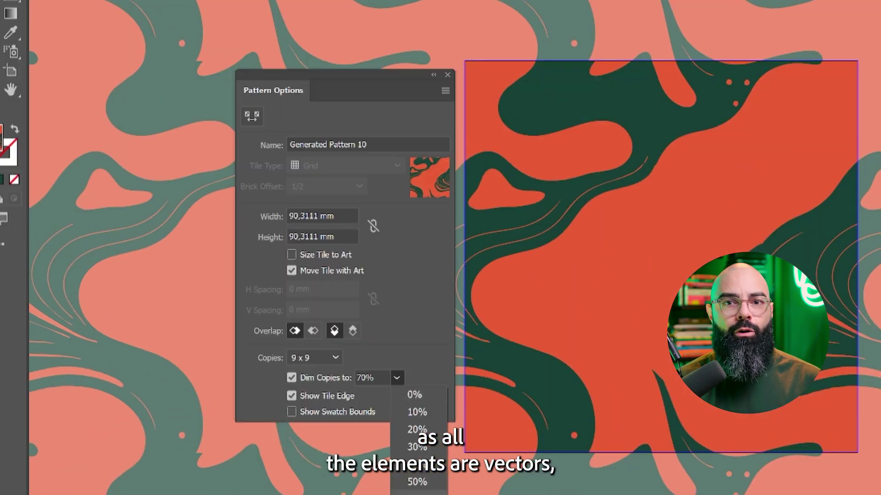
{"action": "left_click", "coordinate": [406, 491]}
- Move and reshape paths in the tile artwork, then finish the pattern edit
{"action": "left_click_drag", "start_coordinate": [584, 215], "coordinate": [625, 261]}
{"action": "left_click_drag", "start_coordinate": [633, 118], "coordinate": [692, 145]}
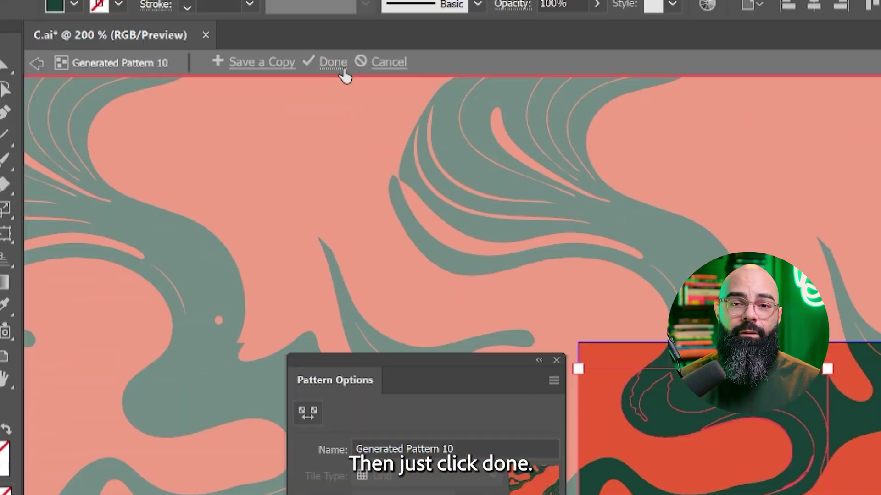
{"action": "left_click", "coordinate": [342, 68]}
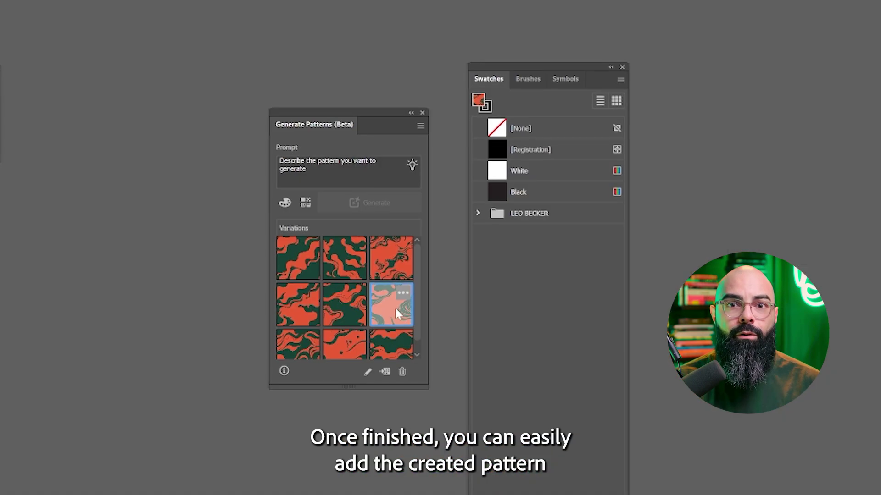
- Add the chosen generated pattern variation to the Swatches
{"action": "left_click", "coordinate": [405, 295]}
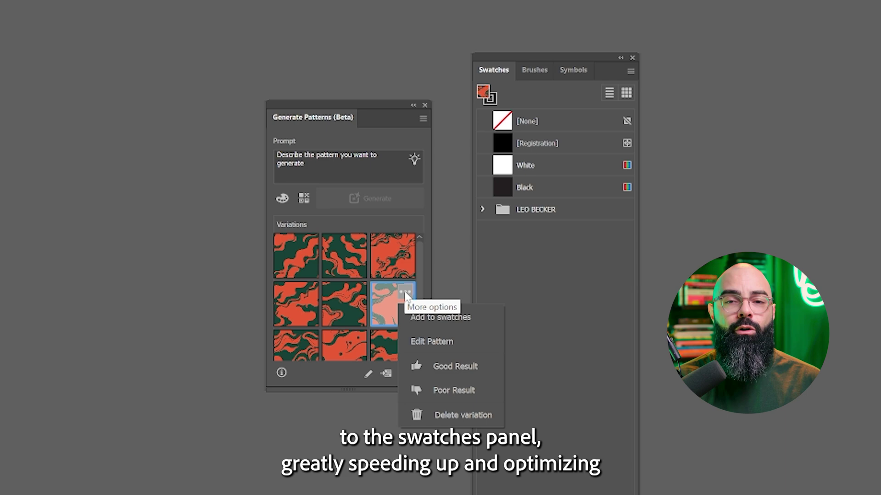
{"action": "left_click", "coordinate": [452, 319]}
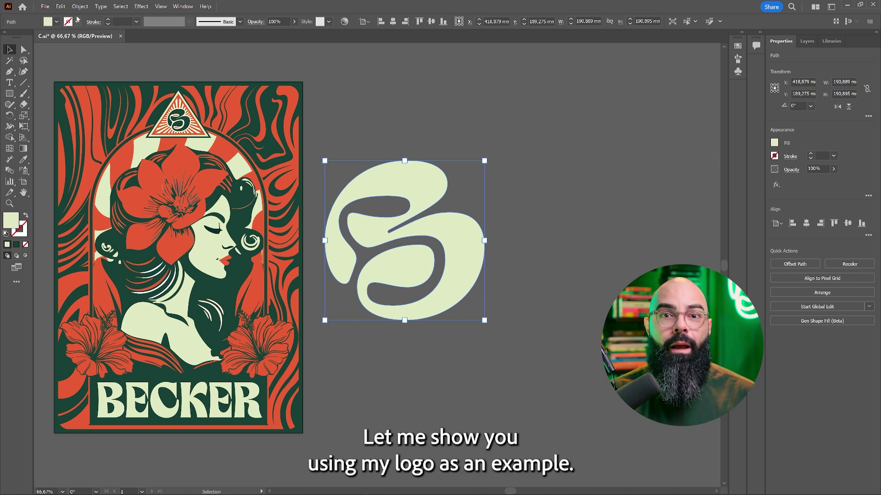
- Start Gen Shape Fill (Beta) from the Object menu for the S logo
{"action": "left_click", "coordinate": [80, 6]}
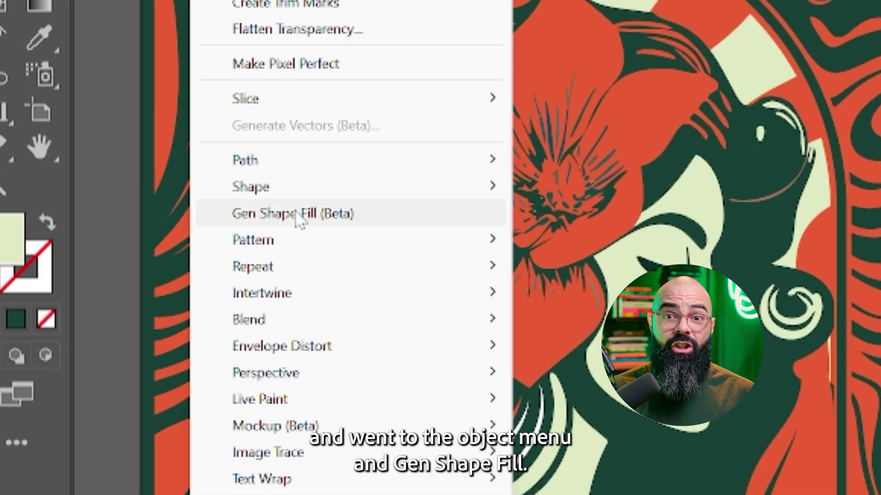
{"action": "left_click", "coordinate": [149, 316]}
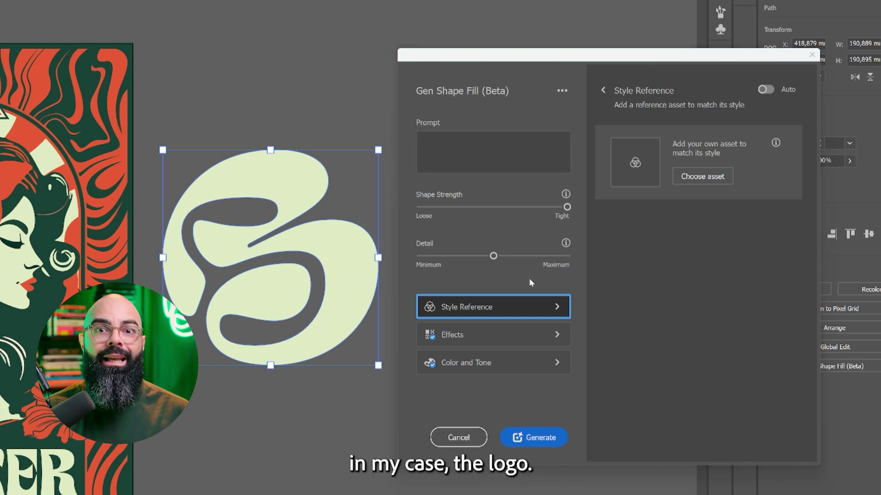
- Set the fill prompt to 'flowing liquid paint or marble patterns' and lower Detail toward Minimum
{"action": "left_click", "coordinate": [480, 144]}
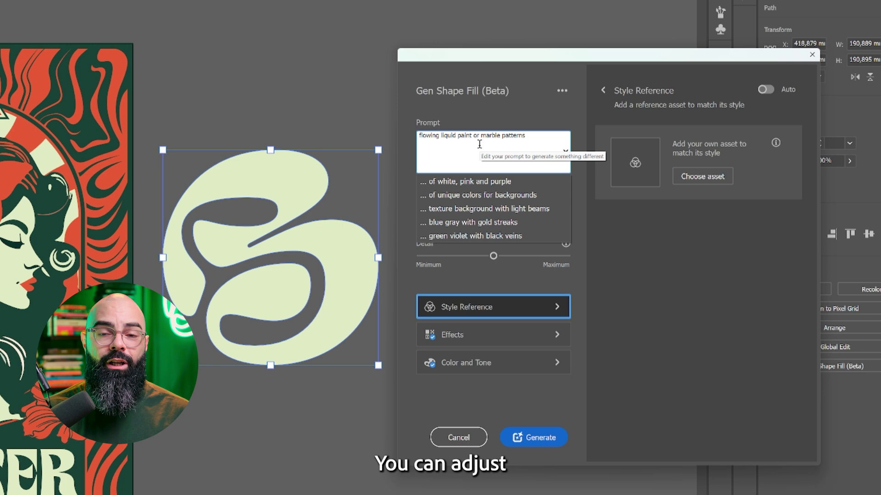
{"action": "left_click", "coordinate": [571, 274]}
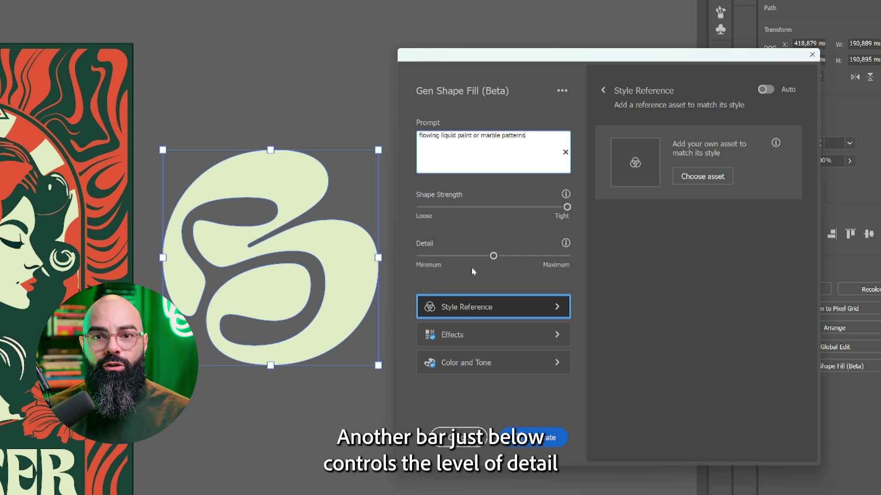
{"action": "left_click_drag", "start_coordinate": [491, 256], "coordinate": [532, 261]}
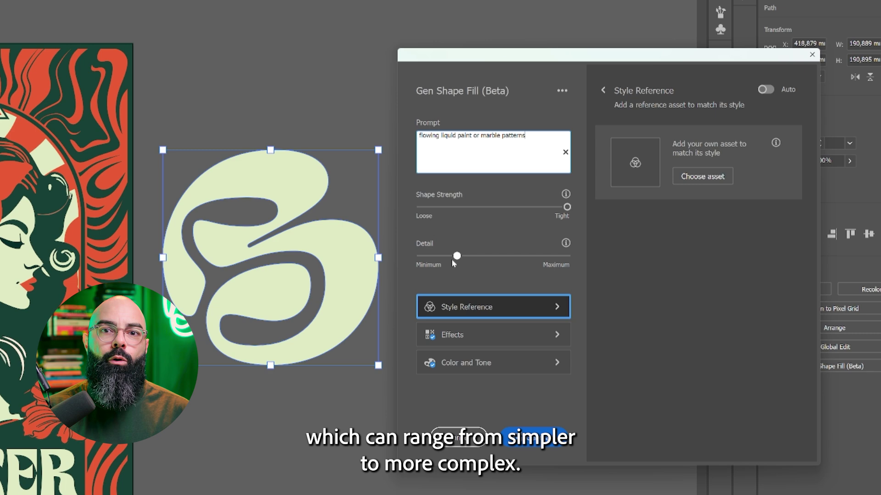
{"action": "left_click", "coordinate": [700, 188]}
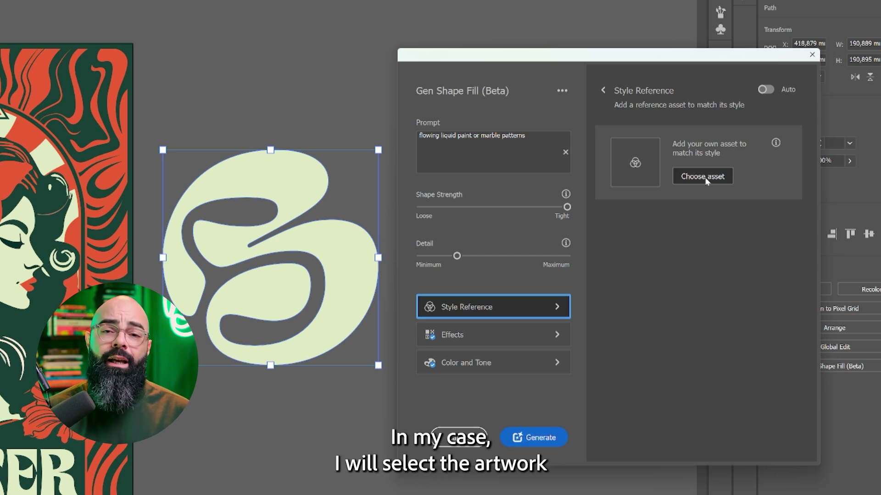
- Generate the S logo fill using the poster as style reference, Flat Design only, three colours
{"action": "left_click", "coordinate": [706, 180]}
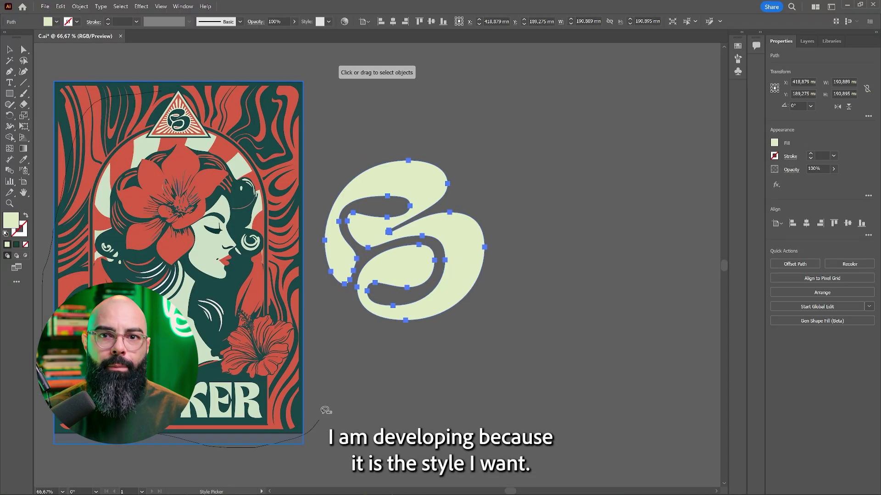
{"action": "left_click_drag", "start_coordinate": [326, 410], "coordinate": [307, 170]}
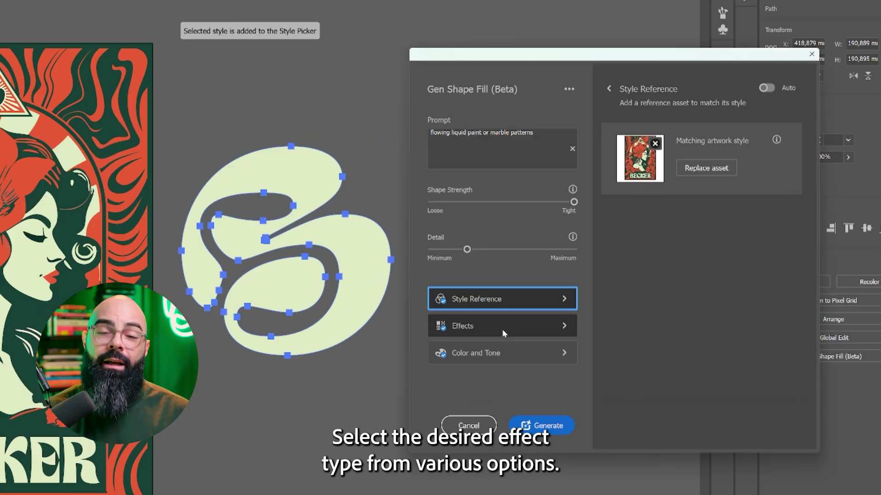
{"action": "left_click", "coordinate": [502, 329]}
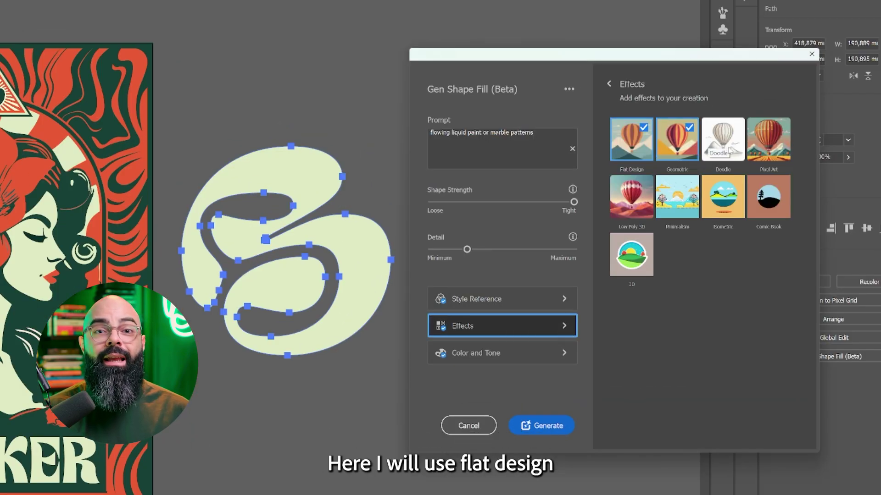
{"action": "left_click", "coordinate": [716, 152]}
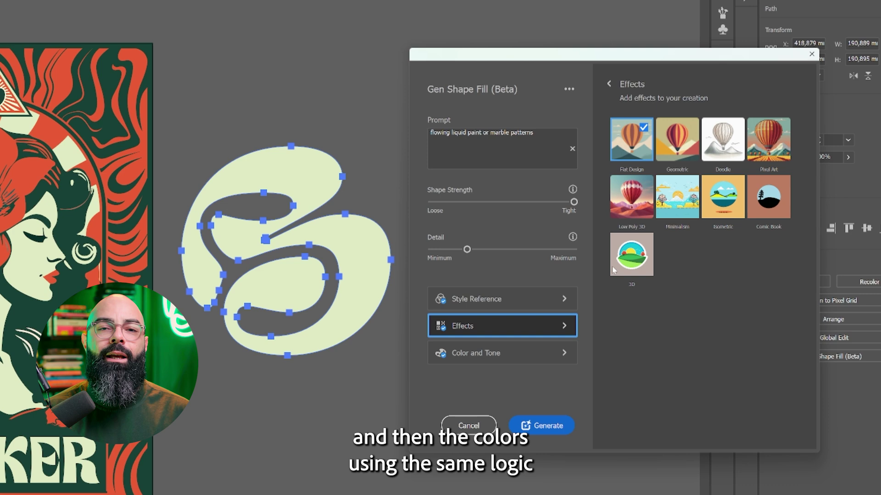
{"action": "left_click", "coordinate": [502, 353]}
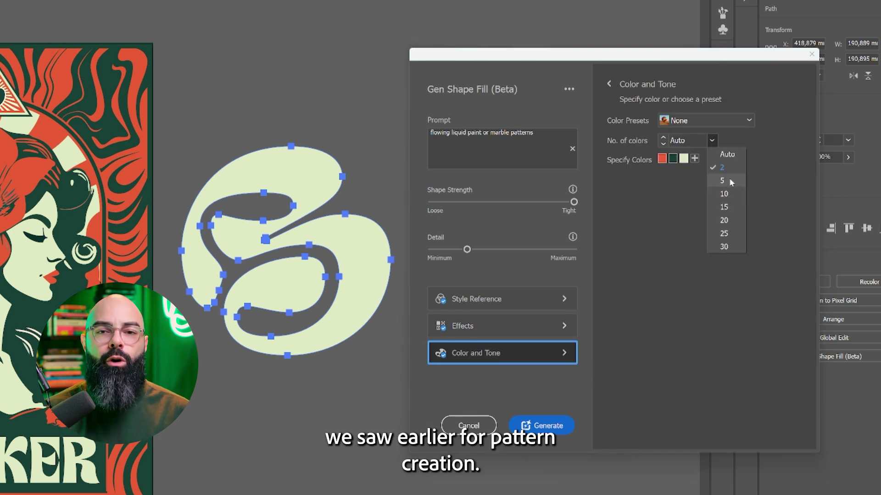
{"action": "left_click", "coordinate": [662, 158]}
{"action": "left_click", "coordinate": [753, 185]}
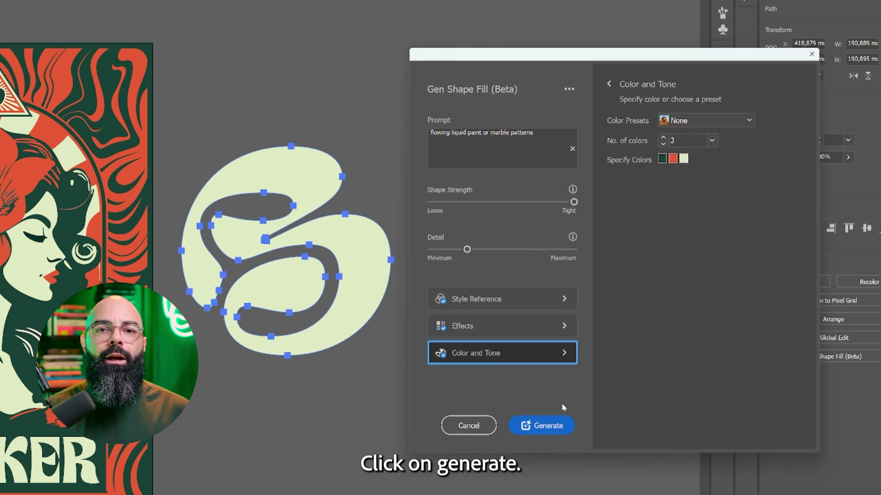
{"action": "left_click", "coordinate": [550, 427]}
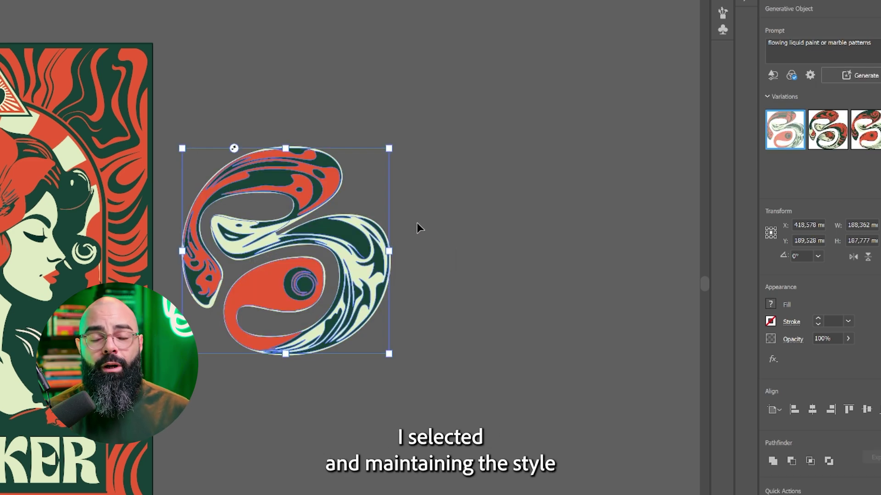
- Zoom in on the generated logo and compare its third and second variations
{"action": "left_click", "coordinate": [417, 224]}
{"action": "key", "text": "ctrl+plus"}
{"action": "key", "text": "ctrl+plus"}
{"action": "left_click", "coordinate": [424, 210]}
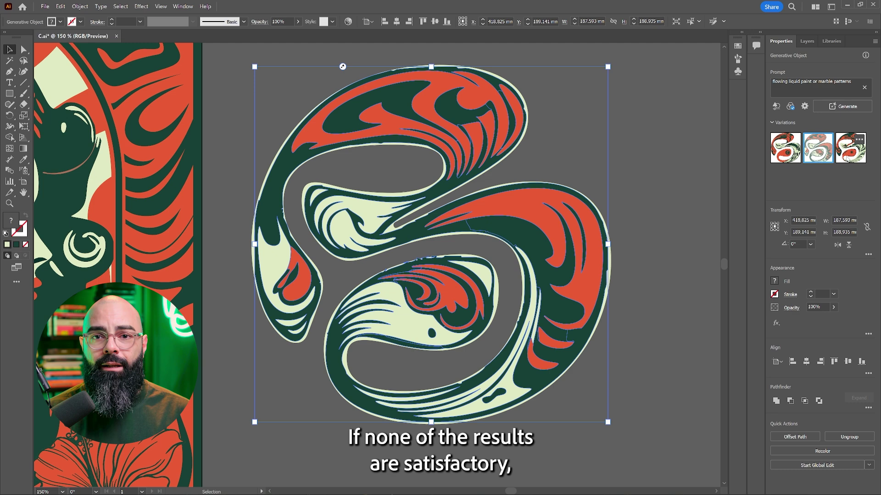
{"action": "left_click", "coordinate": [847, 157]}
{"action": "left_click", "coordinate": [818, 148]}
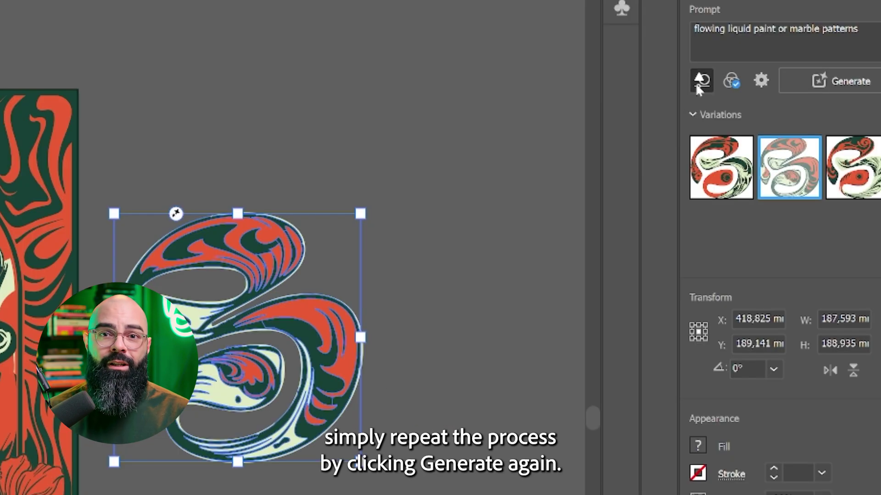
- Set Shape Strength to Tight and lower Detail toward Minimum, then apply the third variation
{"action": "left_click", "coordinate": [698, 87]}
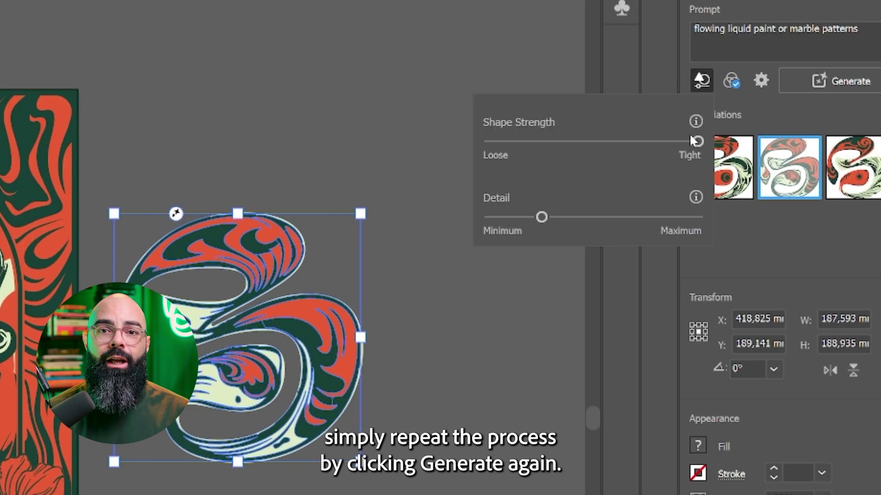
{"action": "left_click_drag", "start_coordinate": [594, 142], "coordinate": [733, 152]}
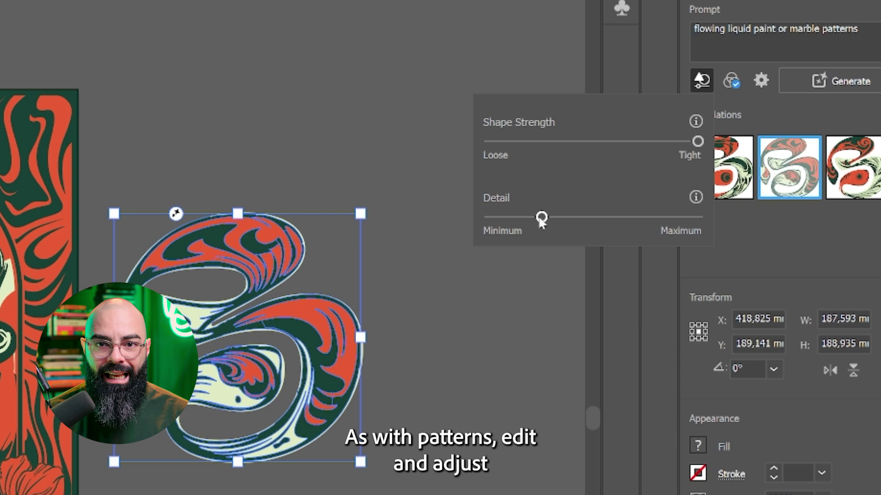
{"action": "left_click_drag", "start_coordinate": [592, 219], "coordinate": [537, 218]}
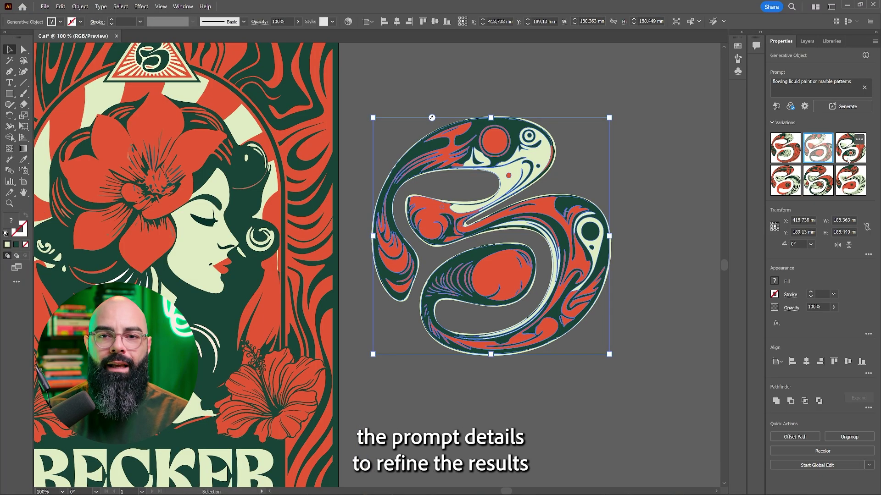
{"action": "left_click", "coordinate": [851, 147]}
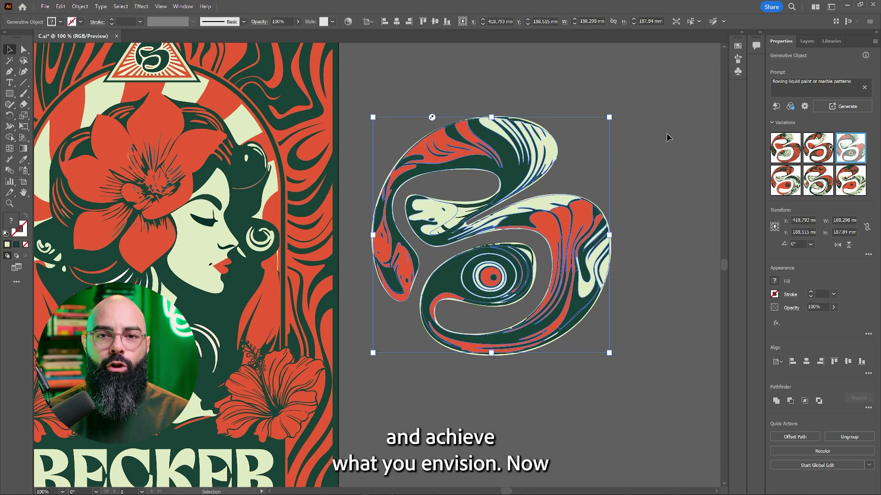
{"action": "left_click", "coordinate": [633, 165]}
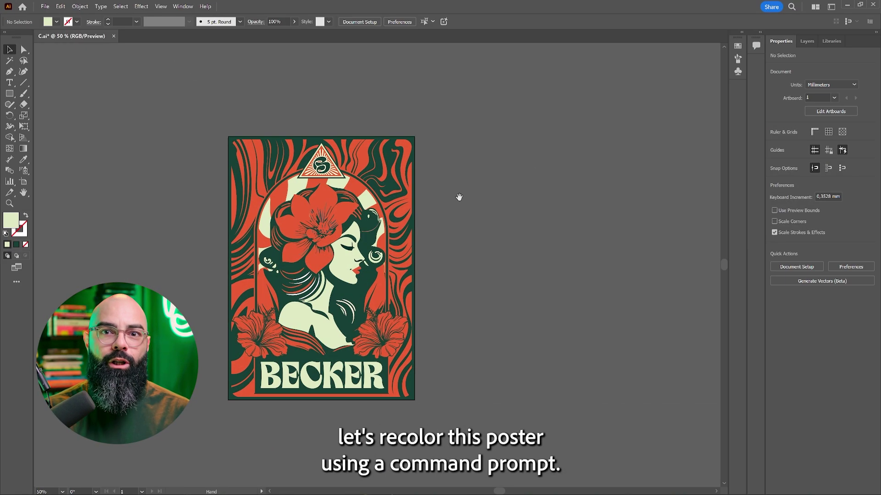
- Select the entire BECKER poster and open Recolor Artwork, placing the panel beside it
{"action": "left_click_drag", "start_coordinate": [457, 197], "coordinate": [579, 187]}
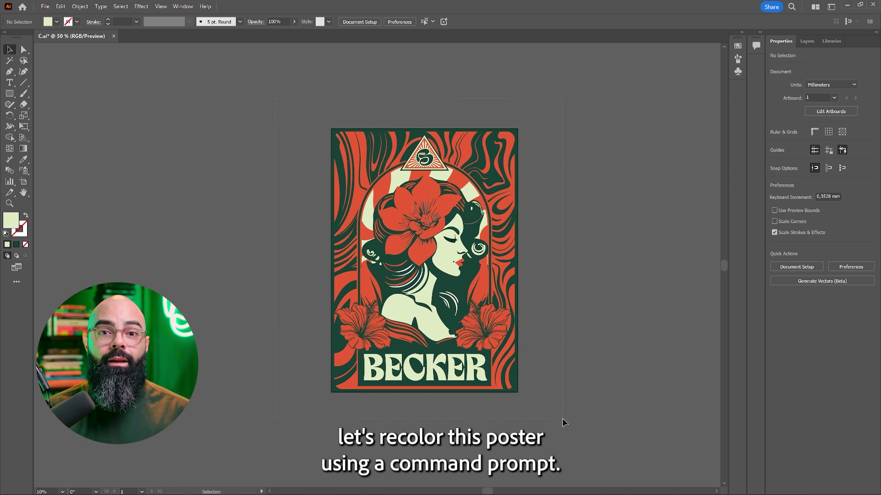
{"action": "key", "text": "ctrl+a"}
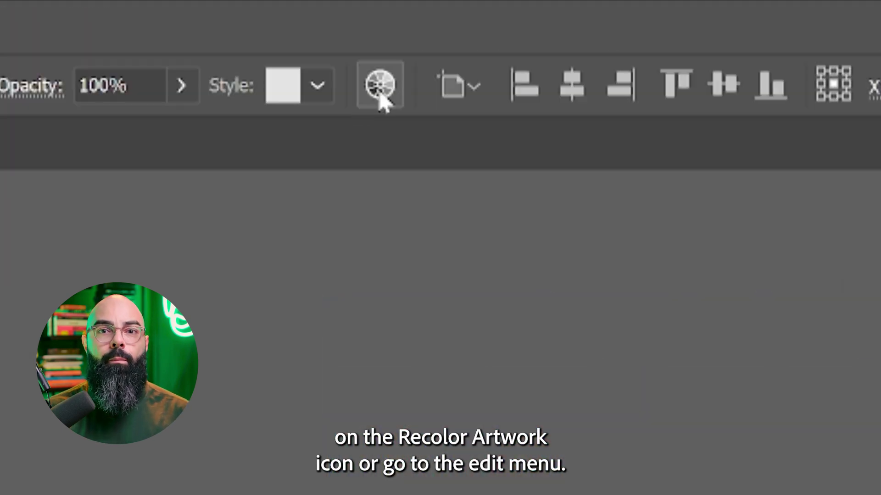
{"action": "left_click", "coordinate": [379, 86]}
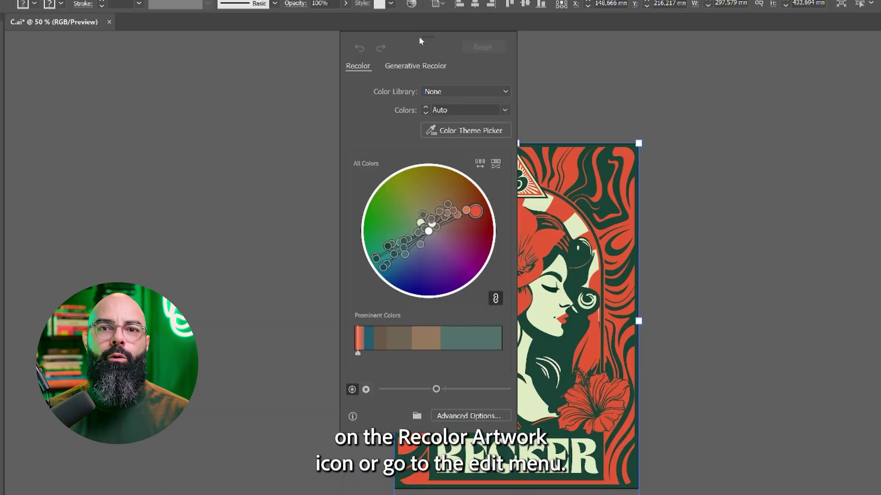
{"action": "left_click_drag", "start_coordinate": [419, 37], "coordinate": [730, 118]}
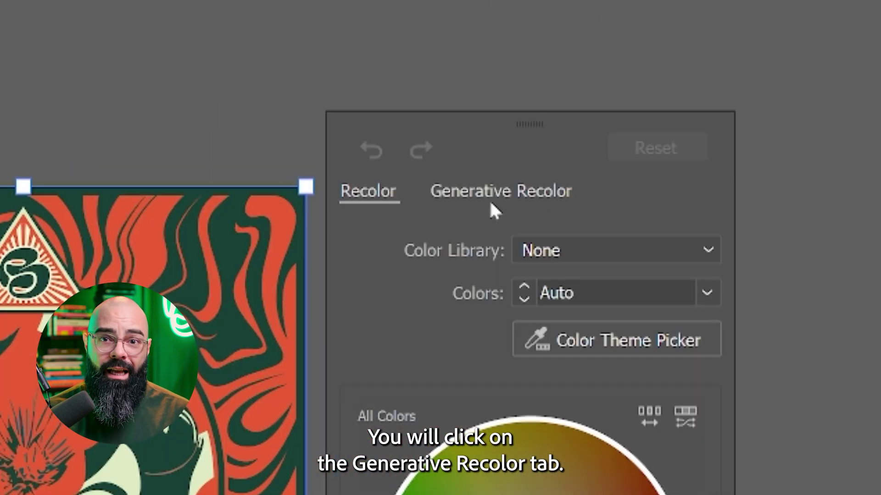
- Generate recolour variations with Generative Recolor from the prompt 'Psychedelic 70s'
{"action": "left_click", "coordinate": [491, 198]}
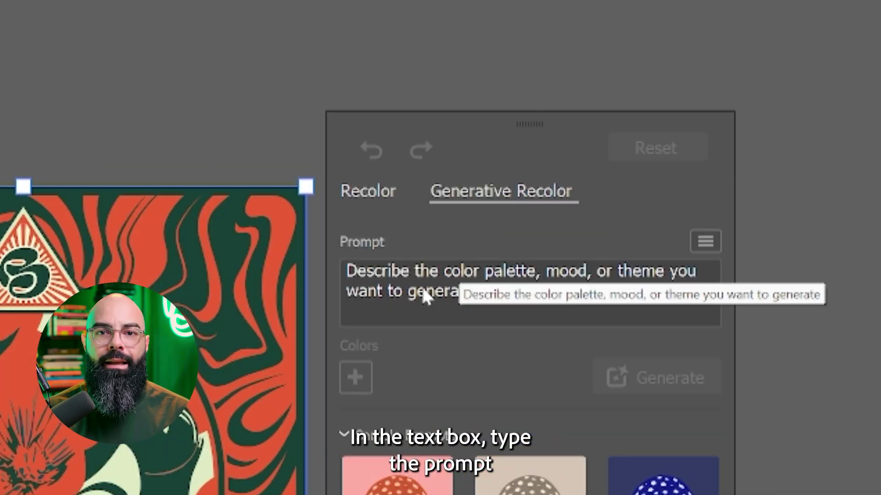
{"action": "left_click", "coordinate": [400, 282]}
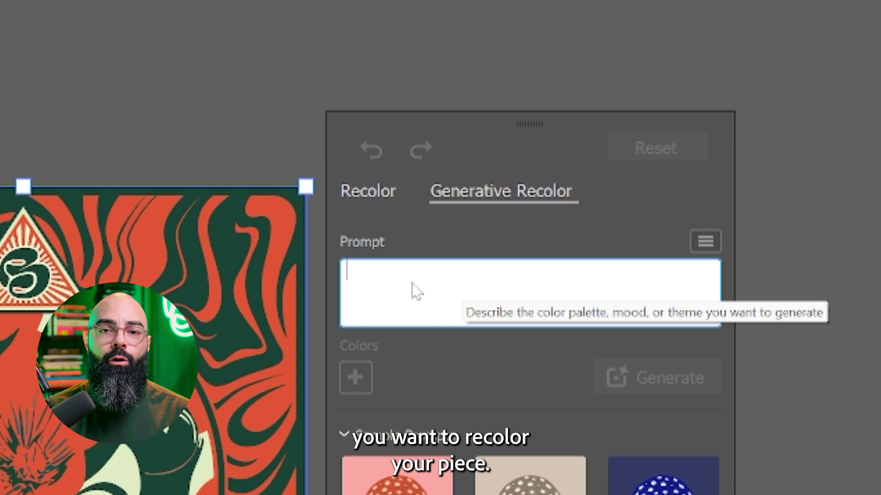
{"action": "type", "text": "P"}
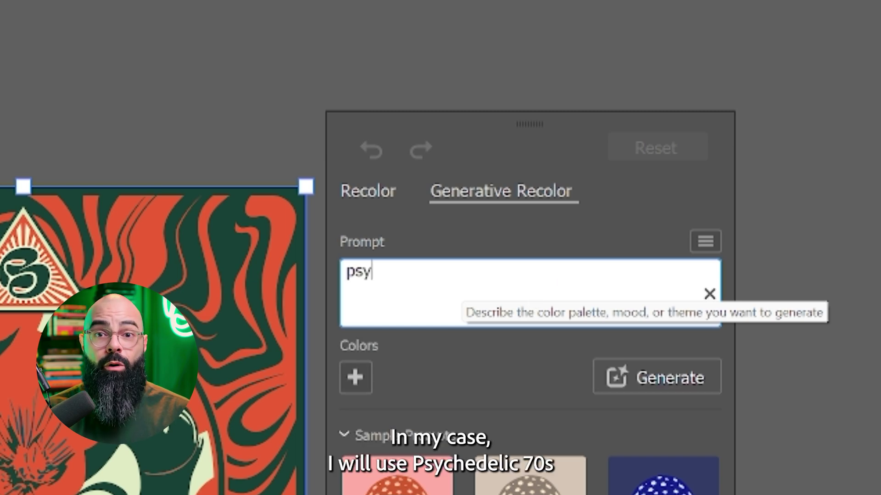
{"action": "type", "text": "sychedelic 70s"}
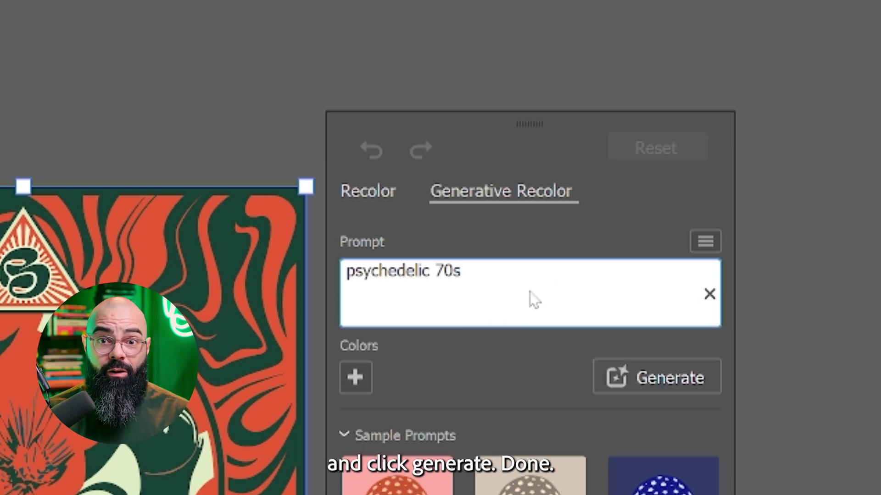
{"action": "left_click", "coordinate": [644, 377]}
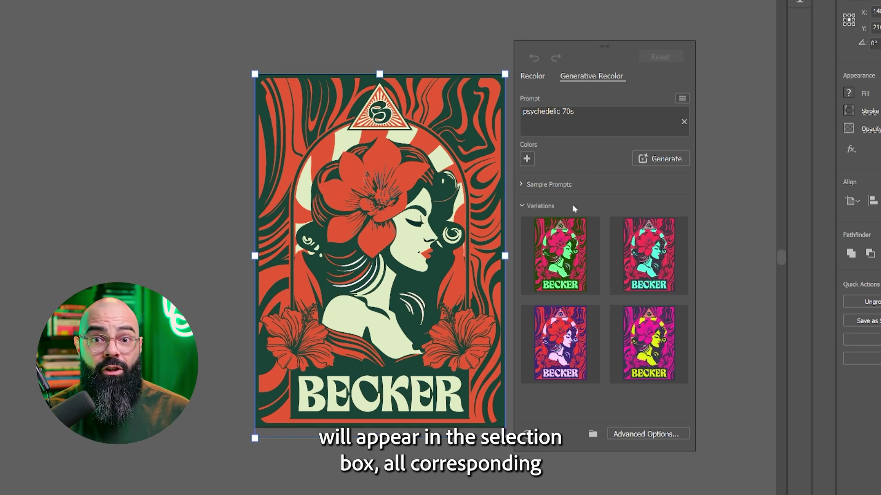
- Compare the pink, purple and teal variations and apply the teal-and-red one
{"action": "left_click", "coordinate": [565, 260]}
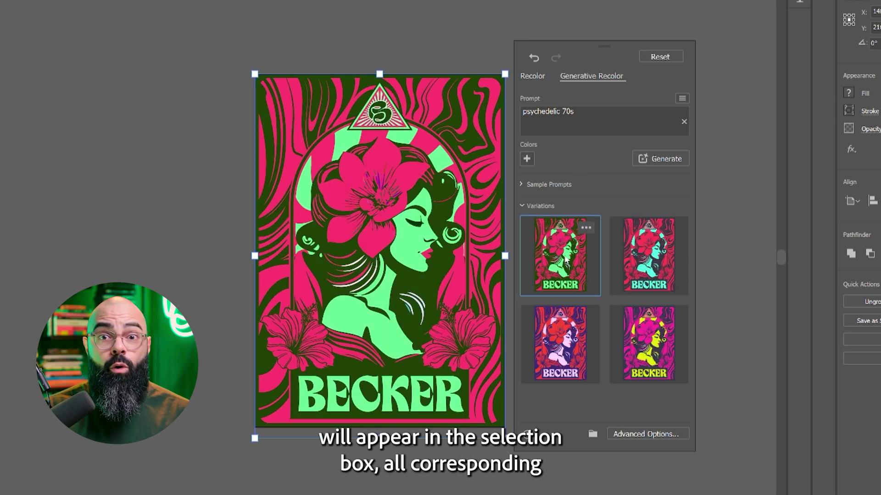
{"action": "left_click", "coordinate": [648, 330]}
{"action": "left_click", "coordinate": [561, 339]}
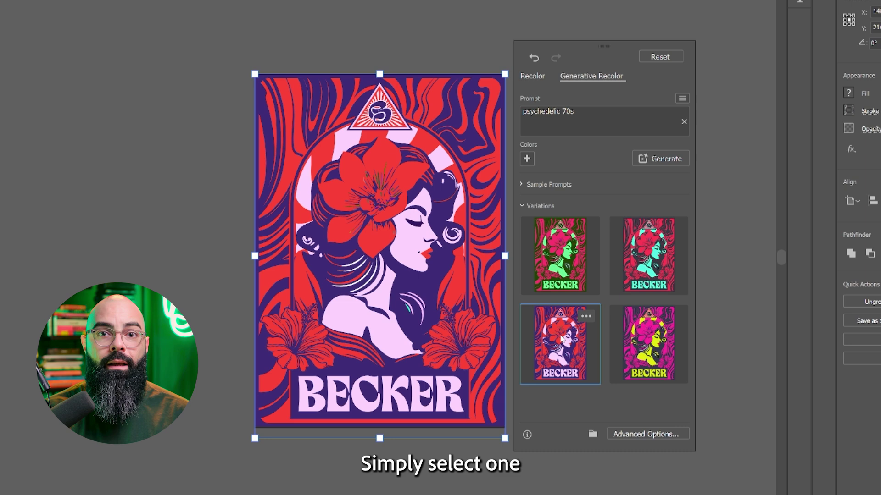
{"action": "left_click", "coordinate": [582, 250]}
{"action": "left_click", "coordinate": [630, 246]}
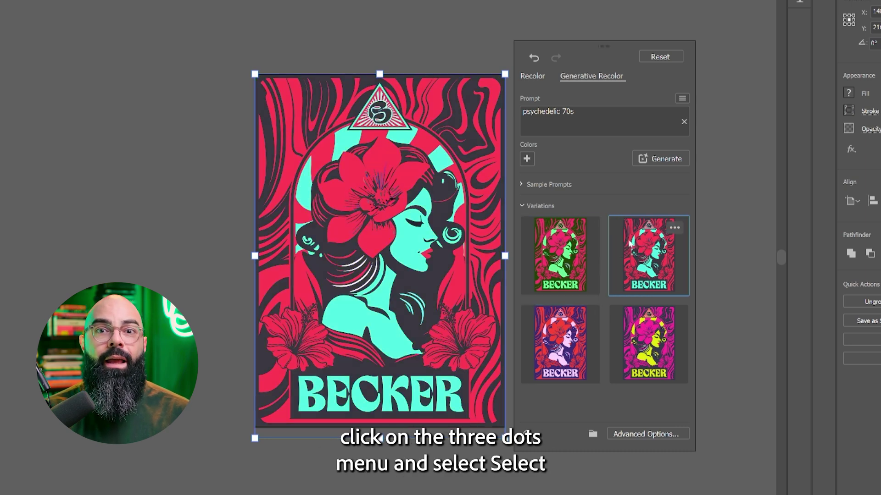
- Choose Select and Edit Colors for the teal-and-red variation and rotate its colour harmony
{"action": "left_click", "coordinate": [675, 228]}
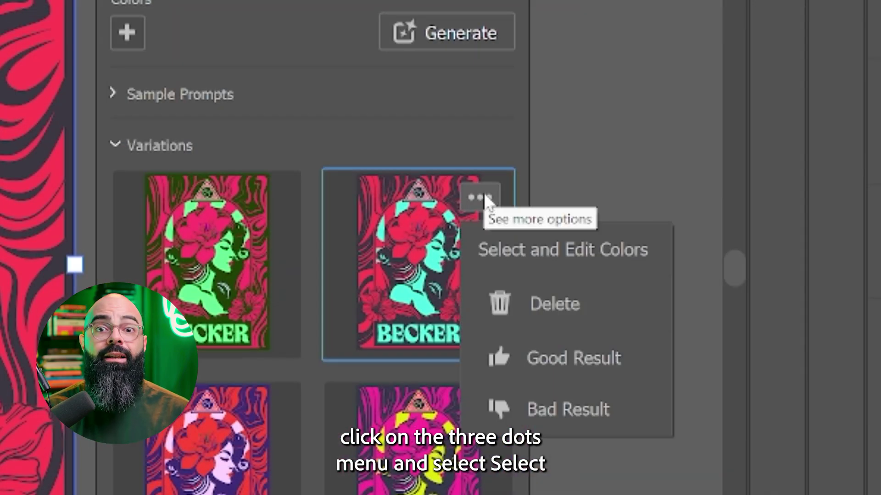
{"action": "left_click", "coordinate": [516, 250]}
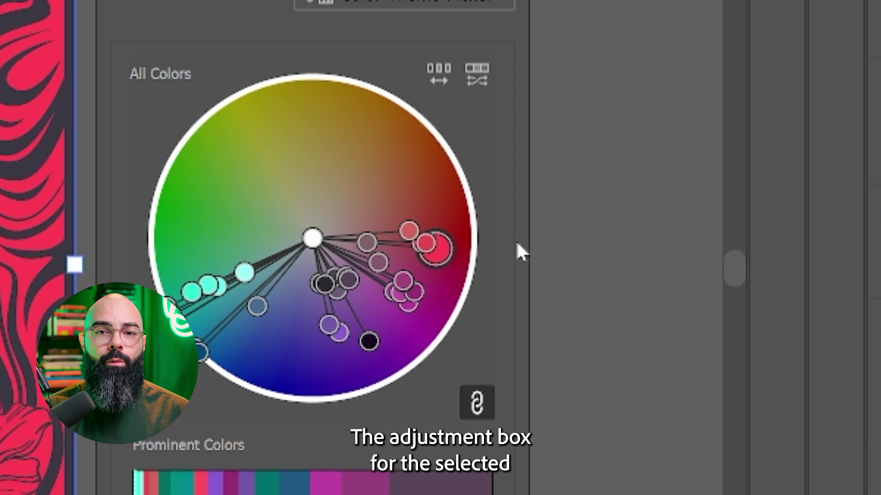
{"action": "left_click_drag", "start_coordinate": [660, 247], "coordinate": [582, 307]}
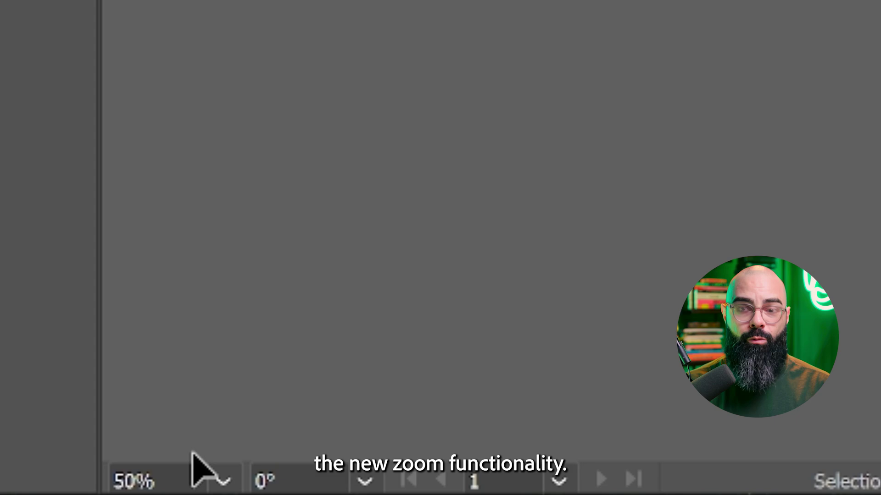
- Show zoom levels up to 64000% and zoom deep into the BECKER lettering and flower stamens
{"action": "left_click", "coordinate": [63, 492]}
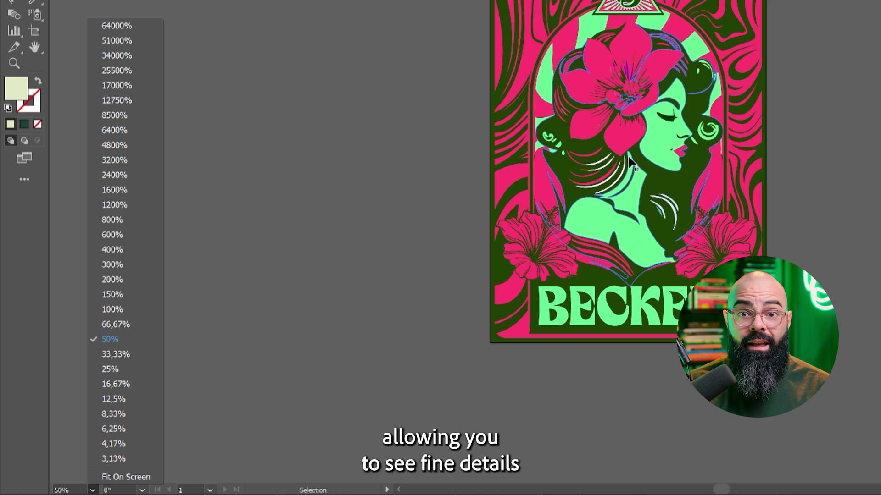
{"action": "scroll", "coordinate": [620, 304], "scroll_direction": "up", "scroll_amount": 6}
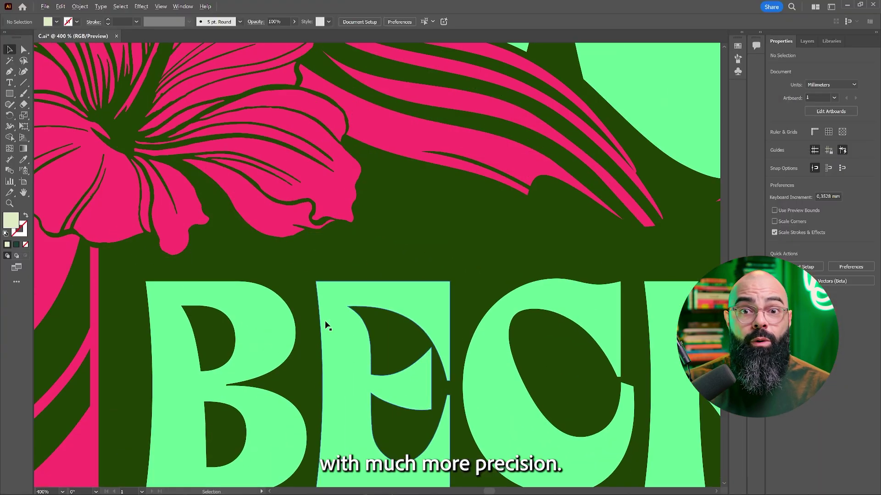
{"action": "scroll", "coordinate": [326, 326], "scroll_direction": "up", "scroll_amount": 8}
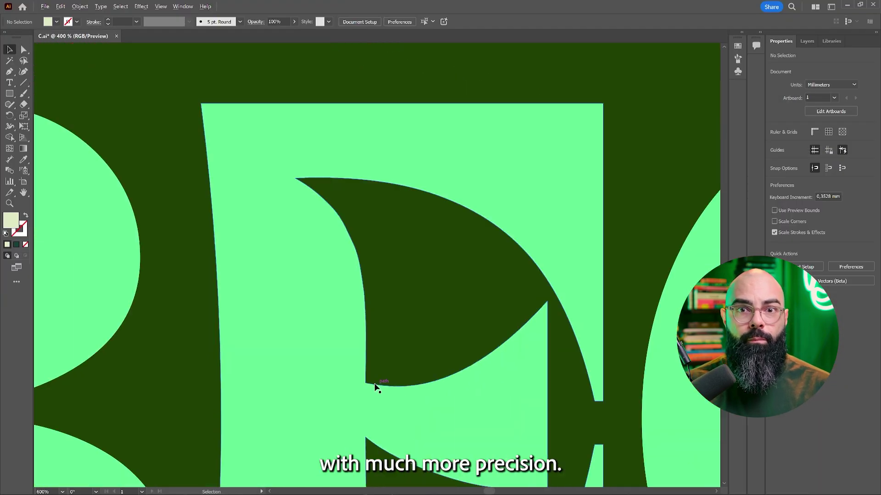
{"action": "scroll", "coordinate": [372, 334], "scroll_direction": "down", "scroll_amount": 12}
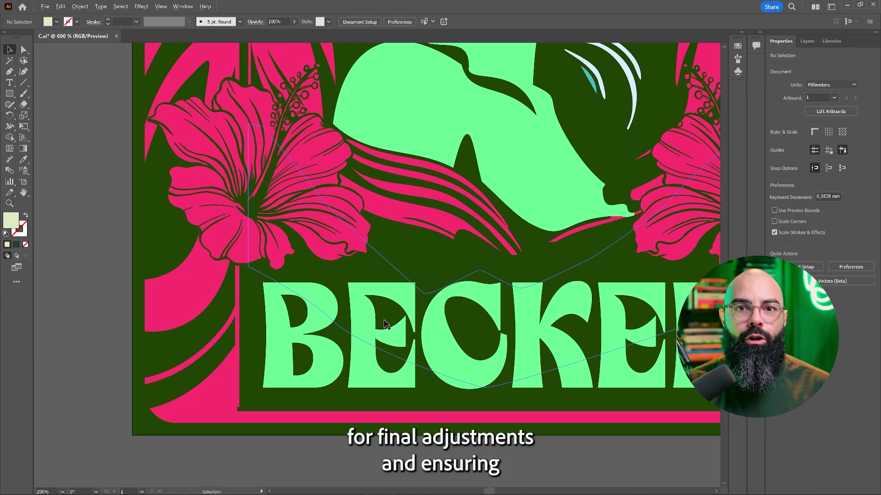
{"action": "scroll", "coordinate": [334, 243], "scroll_direction": "up", "scroll_amount": 8}
{"action": "scroll", "coordinate": [335, 244], "scroll_direction": "up", "scroll_amount": 15}
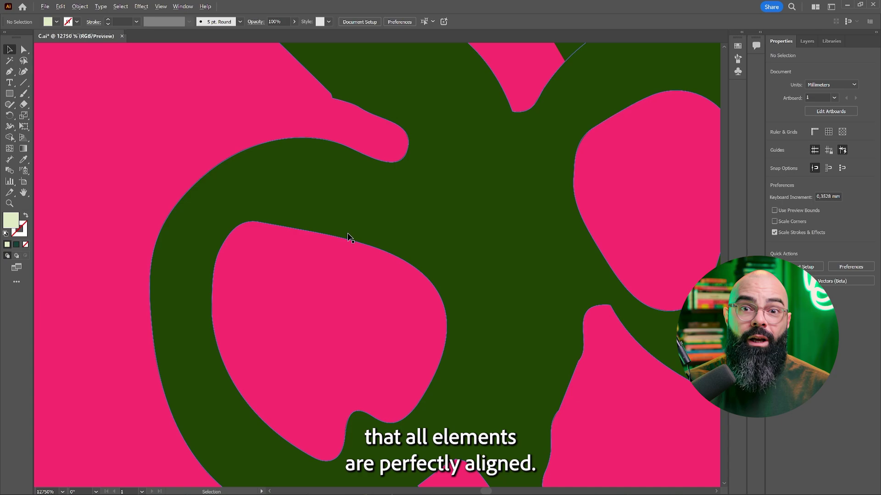
{"action": "scroll", "coordinate": [359, 287], "scroll_direction": "down", "scroll_amount": 20}
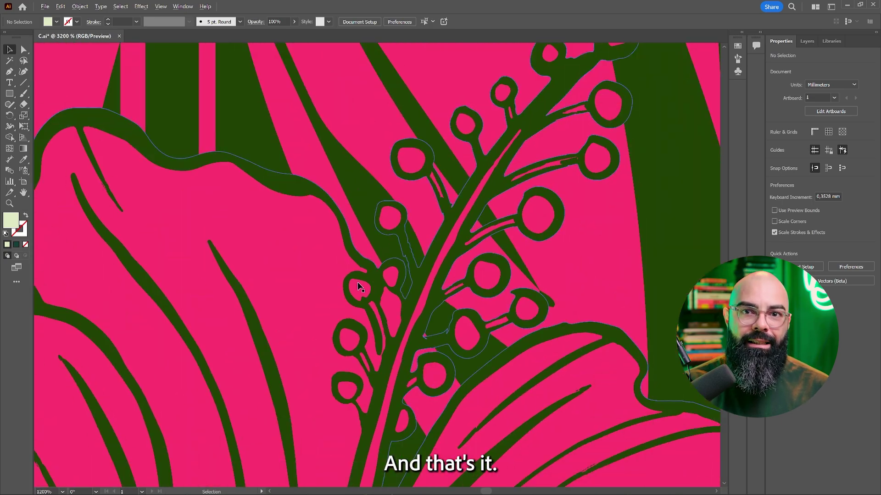